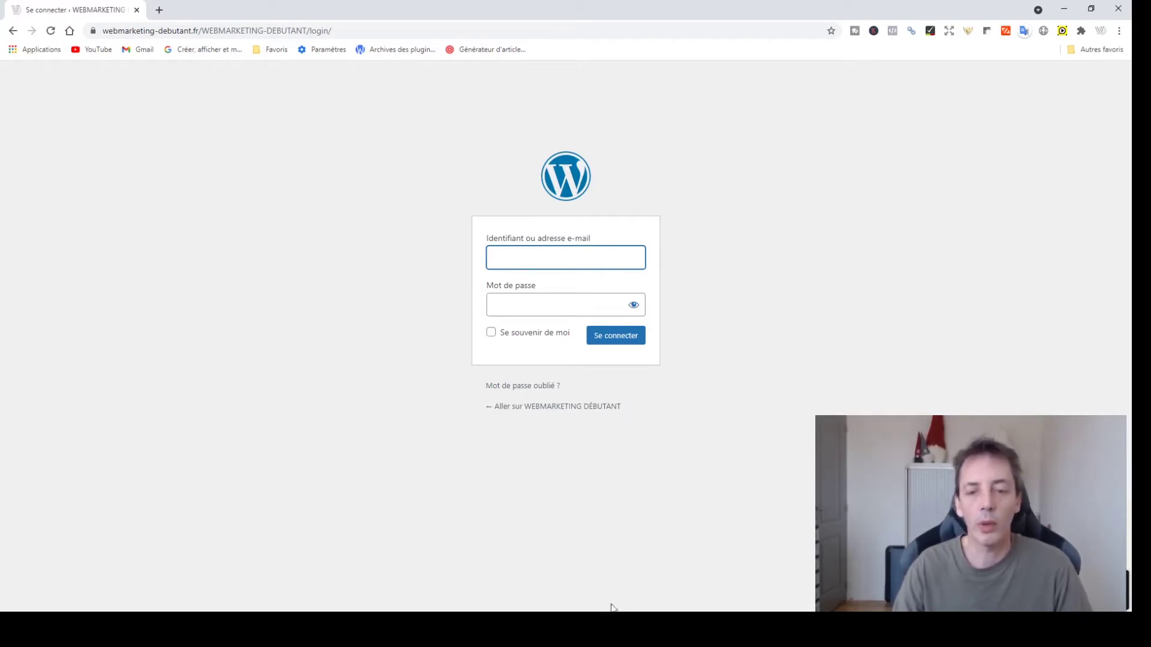
Switch to the WordPress dashboard in Firefox and search the extensions available to add for "login".
{"action": "mouse_move", "coordinate": [599, 626]}
{"action": "left_click", "coordinate": [599, 572]}
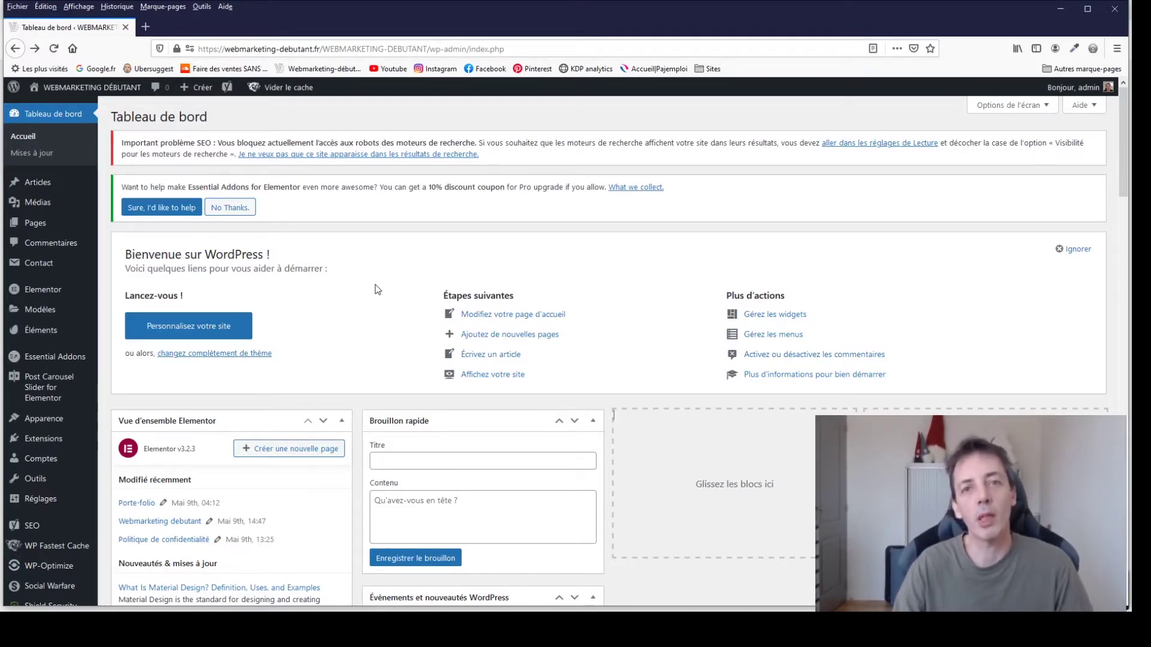
{"action": "left_click", "coordinate": [51, 442]}
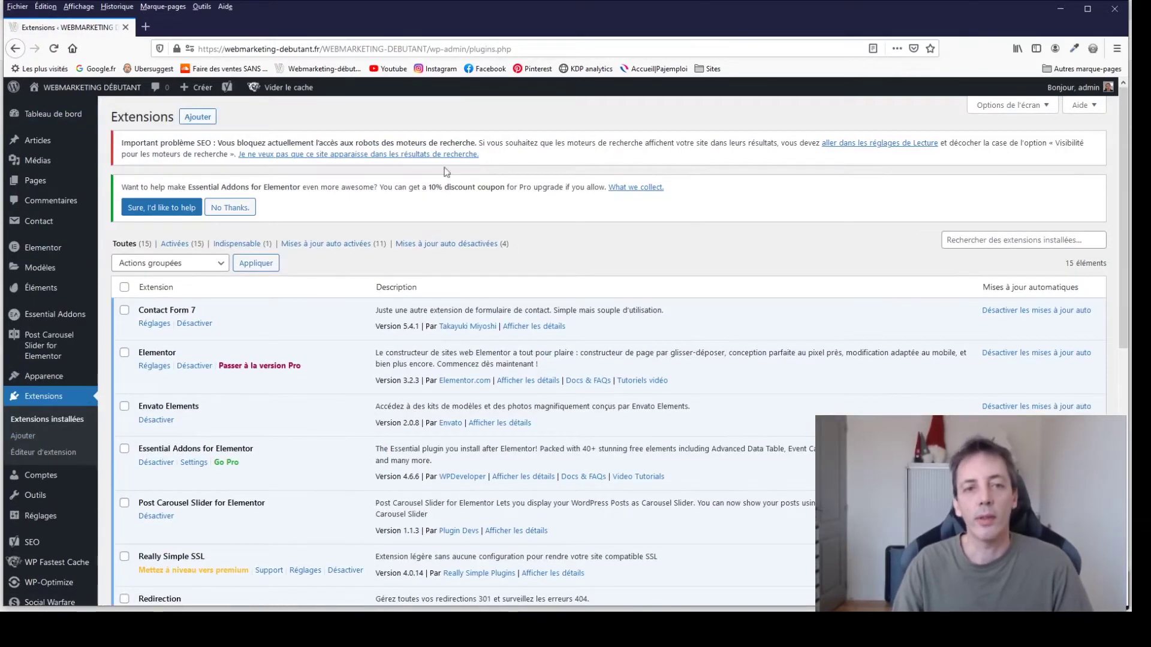
{"action": "left_click", "coordinate": [198, 117]}
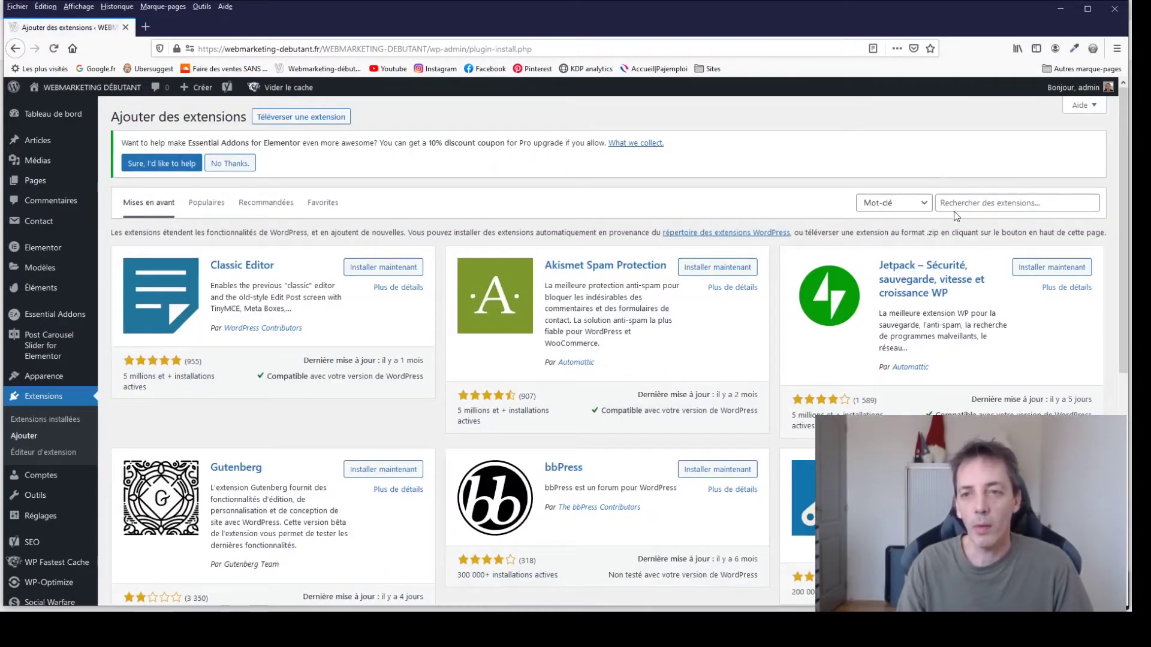
{"action": "left_click", "coordinate": [955, 206]}
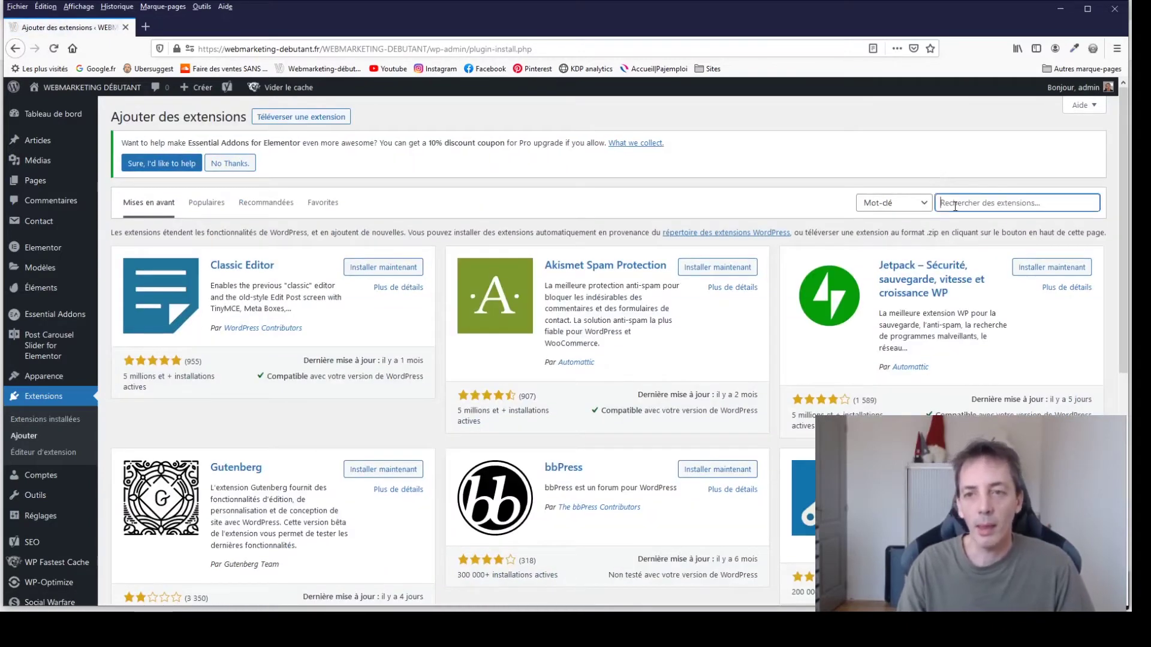
{"action": "type", "text": "login"}
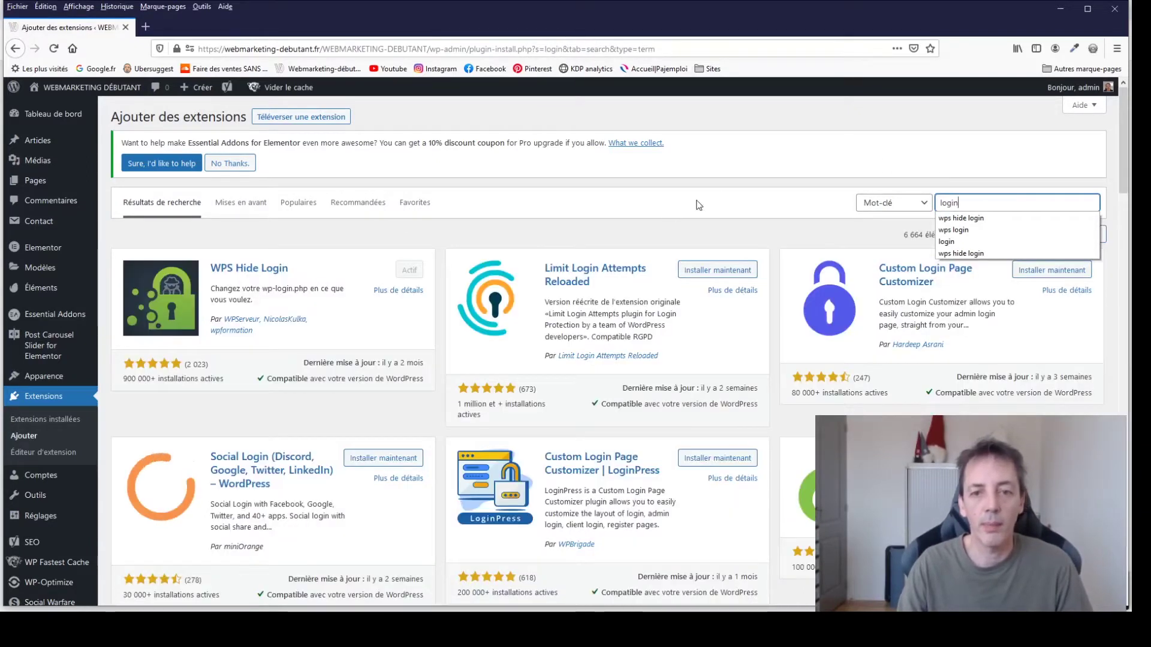
{"action": "left_click", "coordinate": [667, 203]}
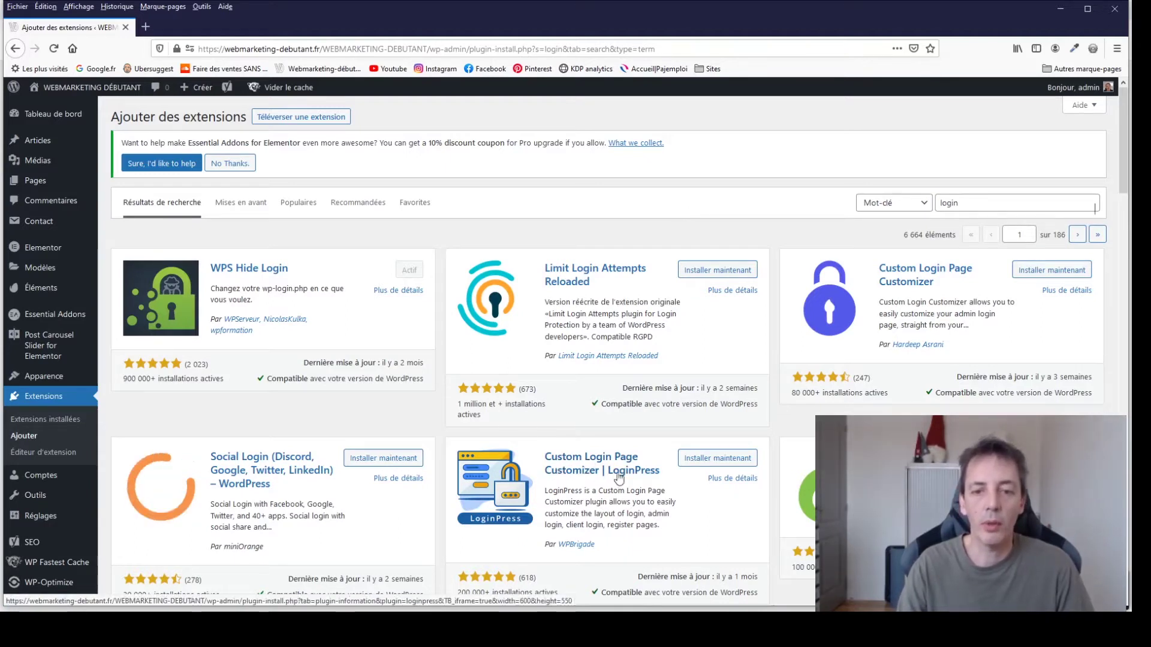
Install and activate the Custom Login Page Customizer | LoginPress extension, and reload the site's login page in Chrome.
{"action": "left_click", "coordinate": [699, 458]}
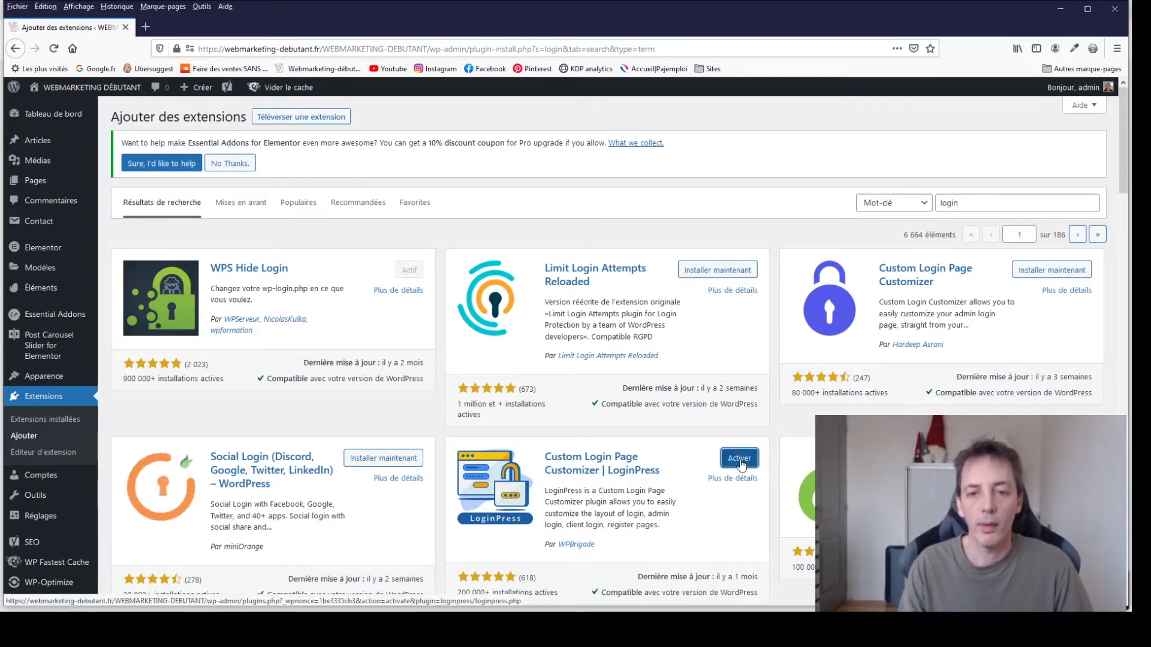
{"action": "left_click", "coordinate": [739, 459]}
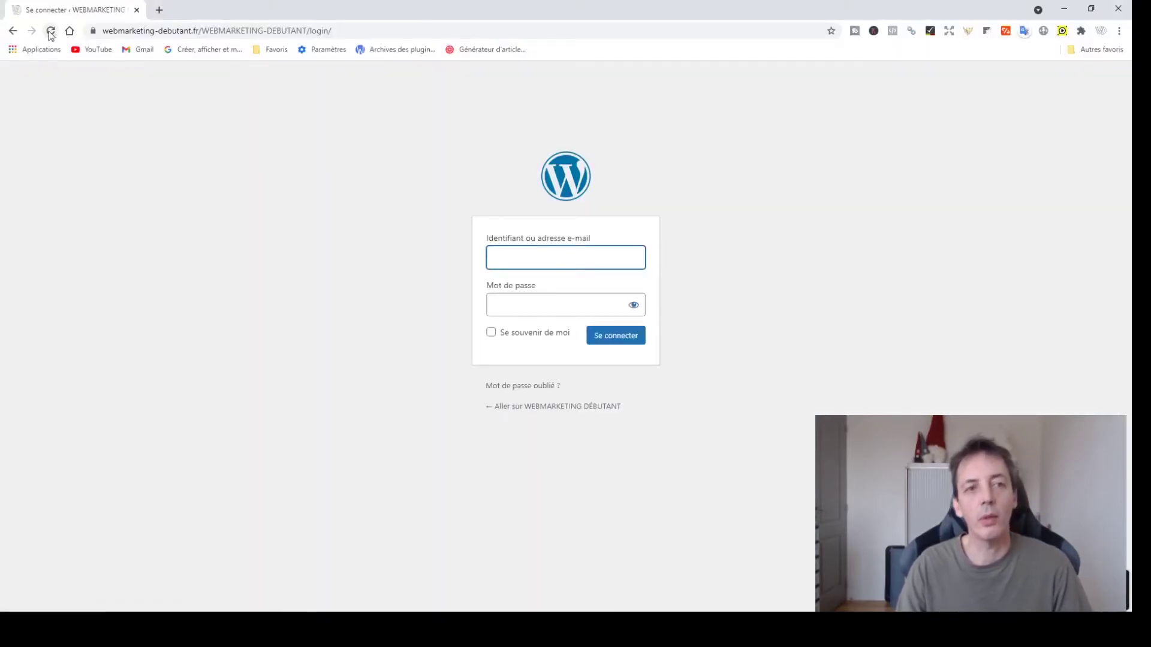
{"action": "left_click", "coordinate": [50, 31]}
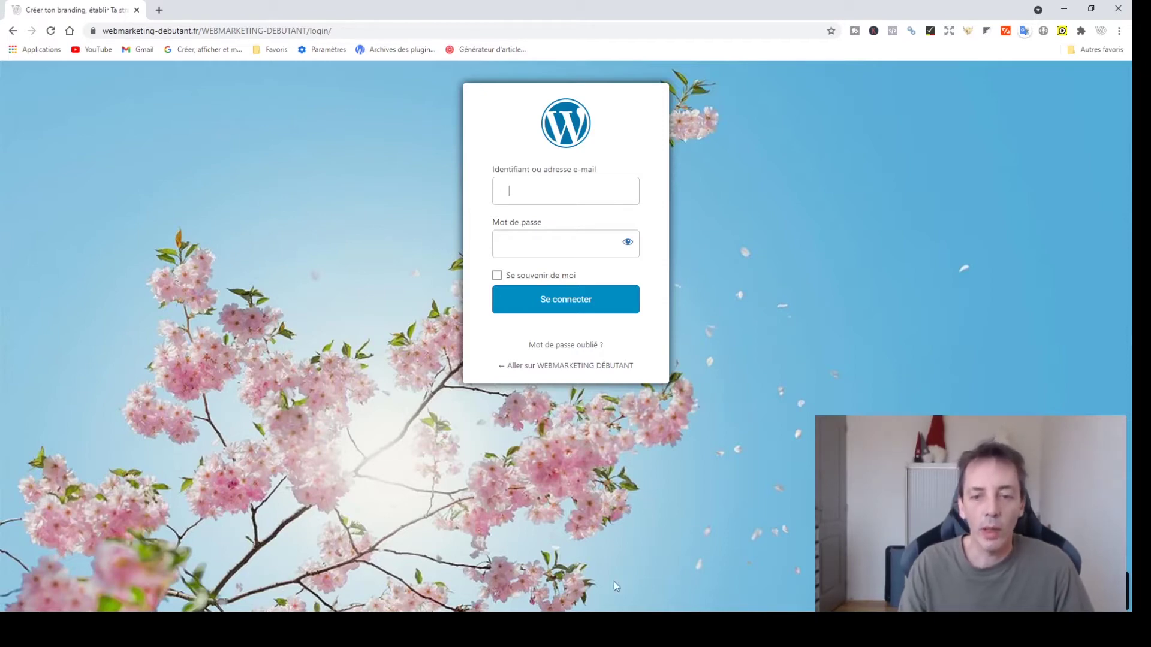
Return to Firefox and review the LoginPress extension's settings and its Pro version pricing page.
{"action": "left_click", "coordinate": [599, 558]}
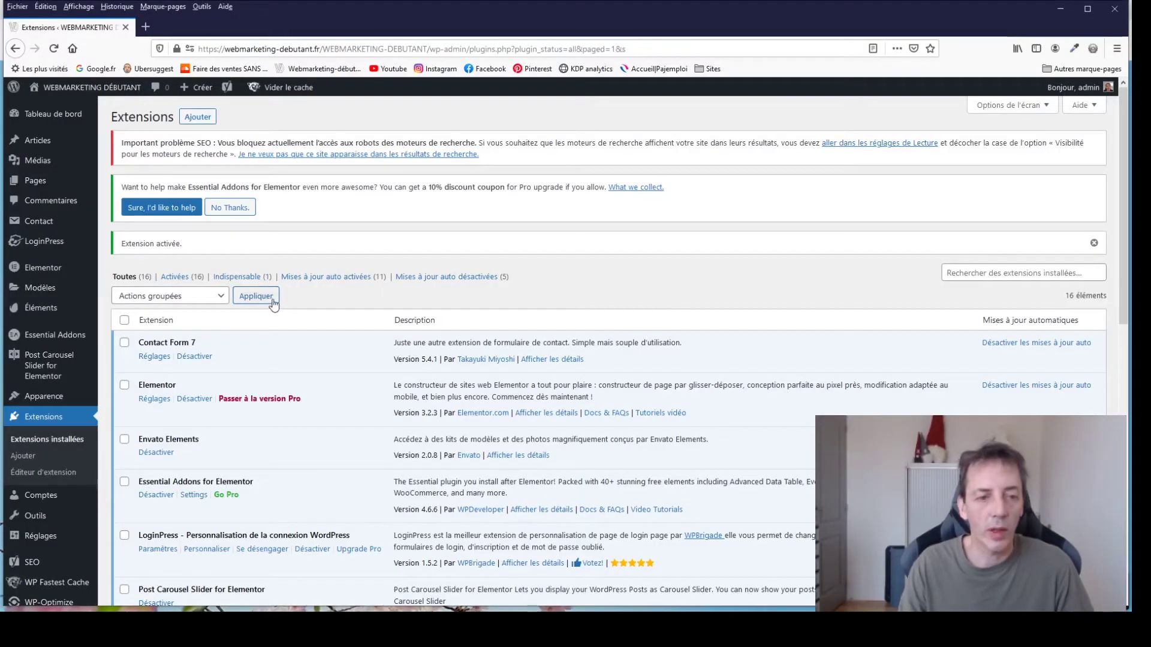
{"action": "scroll", "coordinate": [274, 304], "scroll_direction": "down", "scroll_amount": 4}
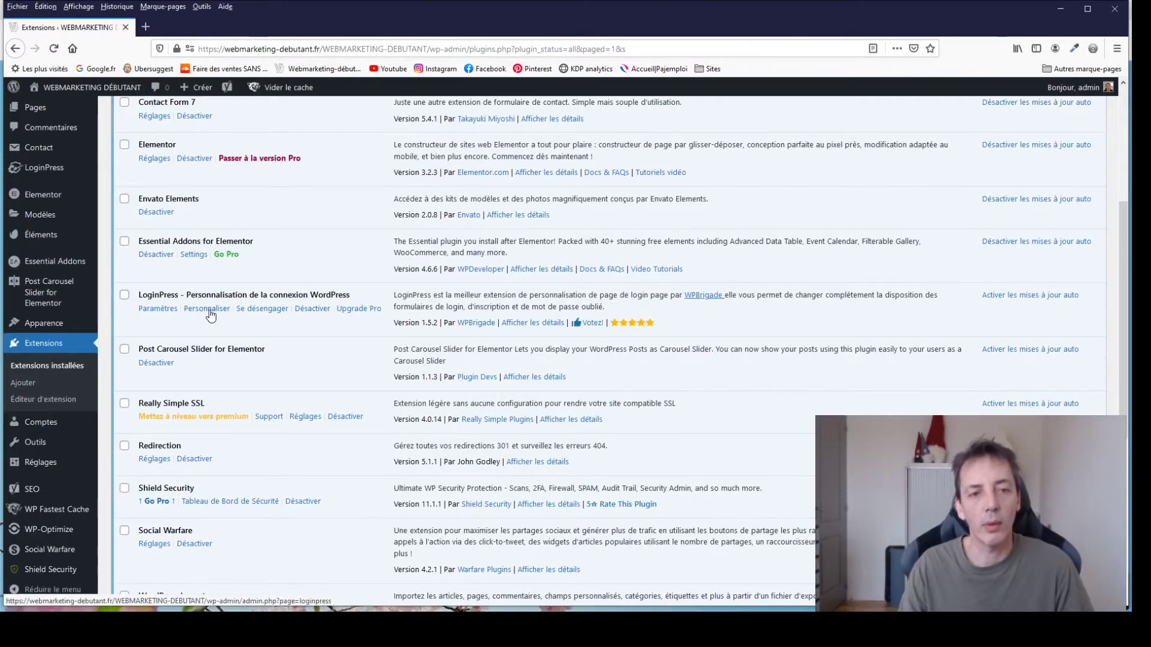
{"action": "left_click", "coordinate": [167, 312]}
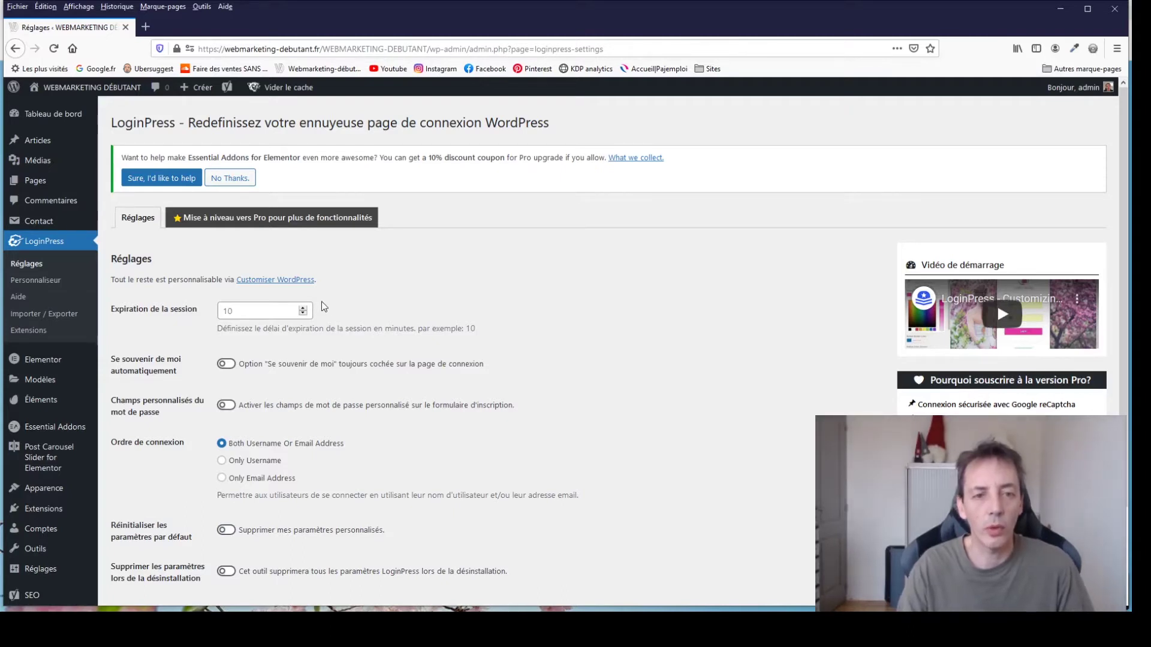
{"action": "scroll", "coordinate": [353, 283], "scroll_direction": "down", "scroll_amount": 3}
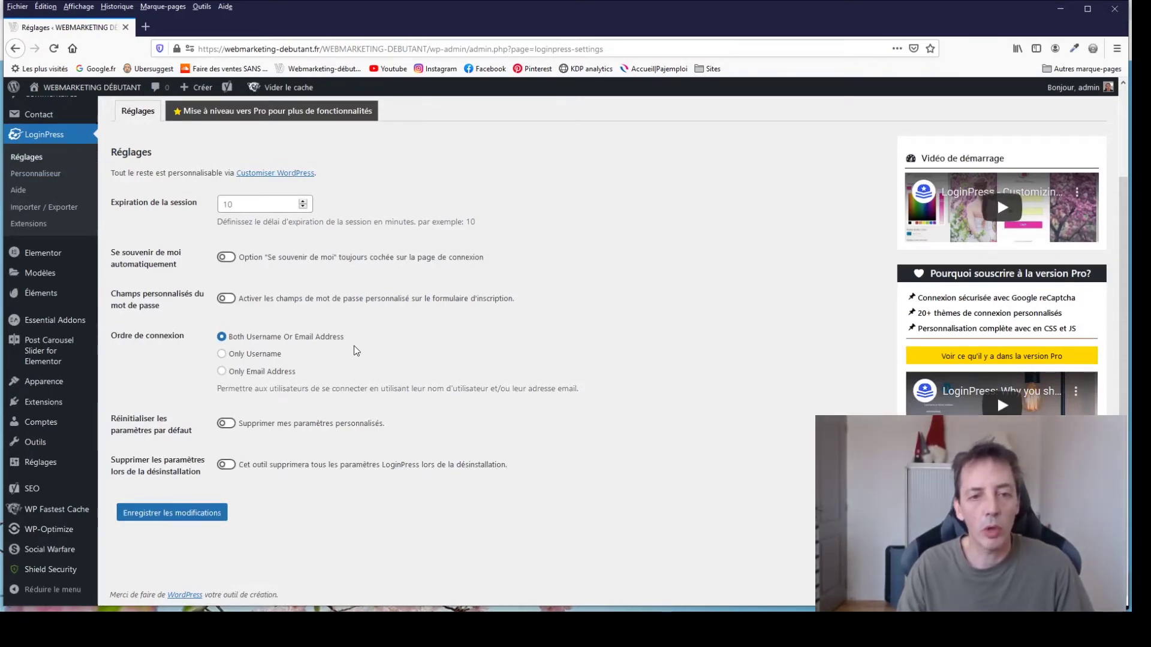
{"action": "scroll", "coordinate": [356, 350], "scroll_direction": "up", "scroll_amount": 3}
{"action": "left_click", "coordinate": [242, 221]}
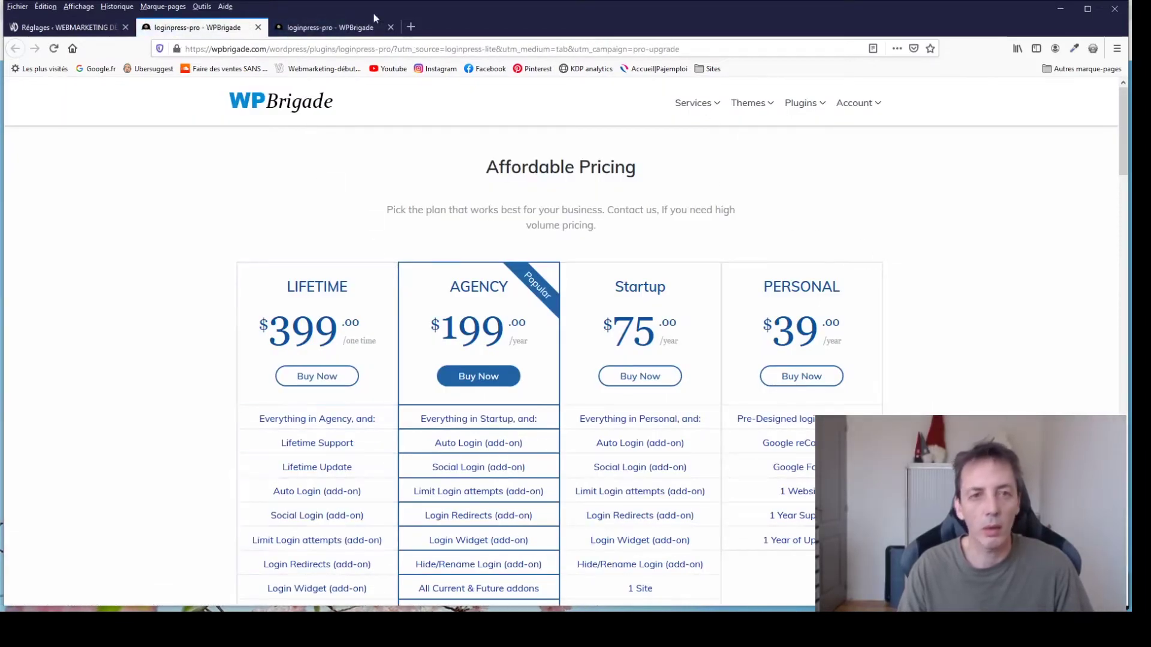
{"action": "left_click", "coordinate": [258, 27]}
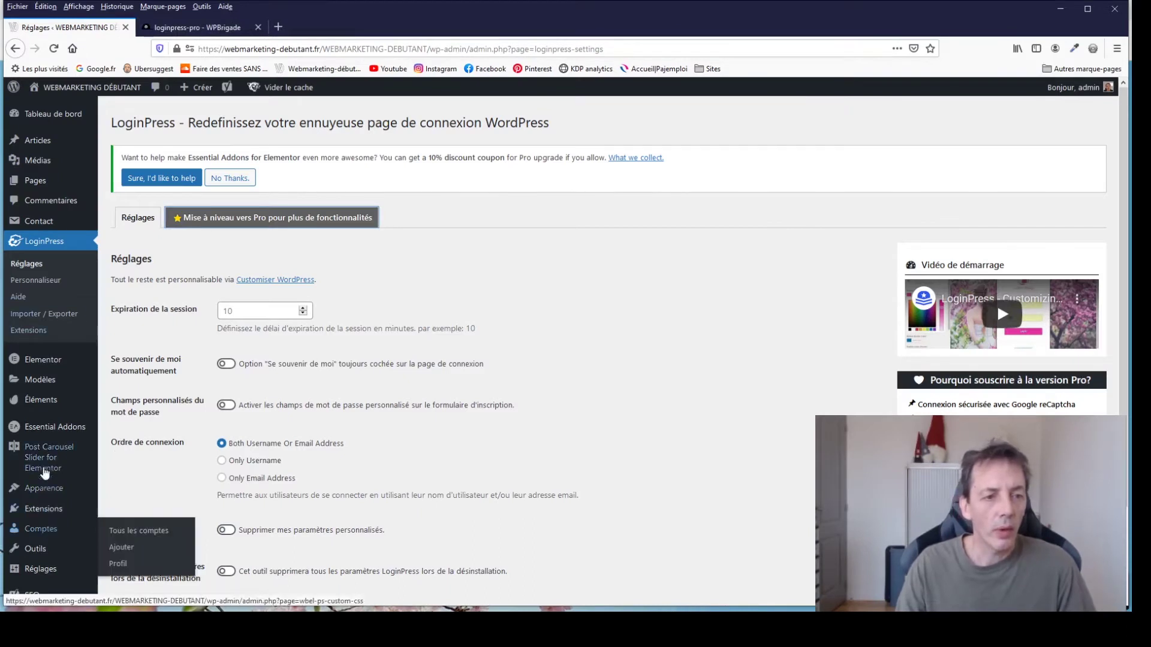
Go back to the installed extensions and open the login page customizer for LoginPress.
{"action": "mouse_move", "coordinate": [52, 432]}
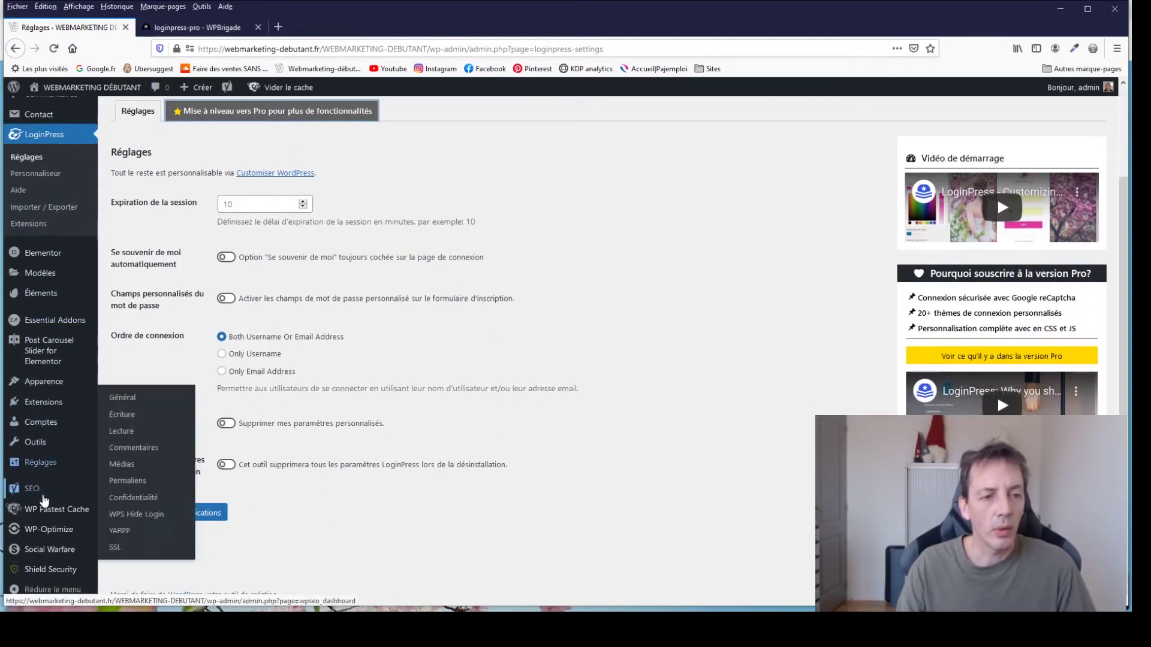
{"action": "left_click", "coordinate": [43, 408]}
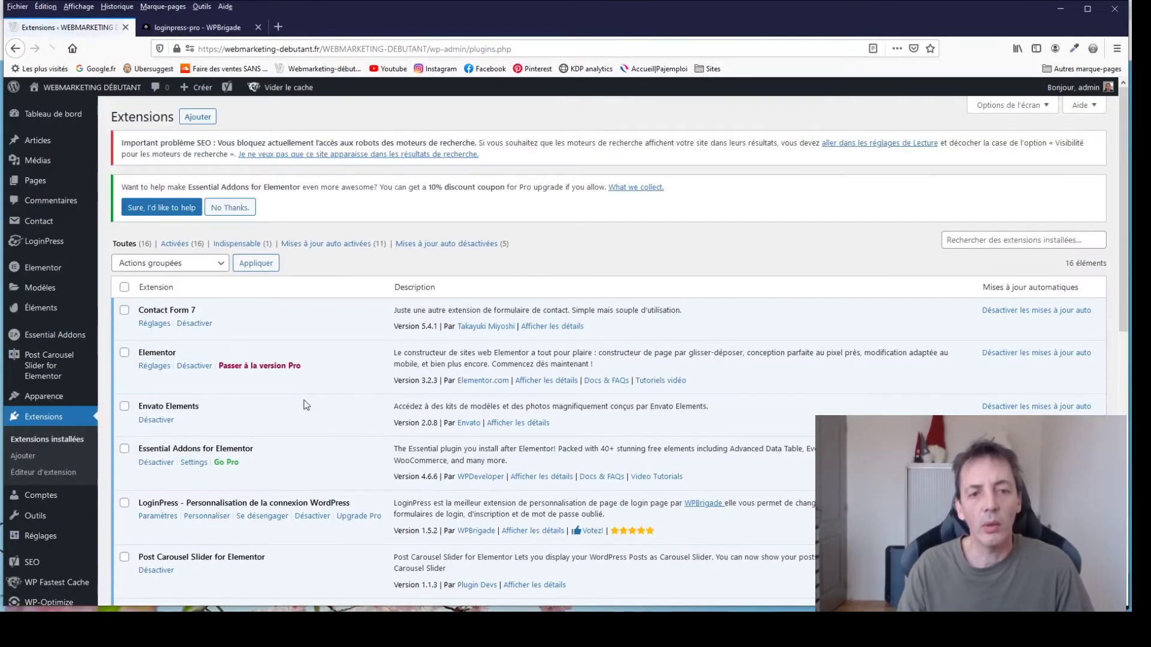
{"action": "scroll", "coordinate": [307, 405], "scroll_direction": "down", "scroll_amount": 5}
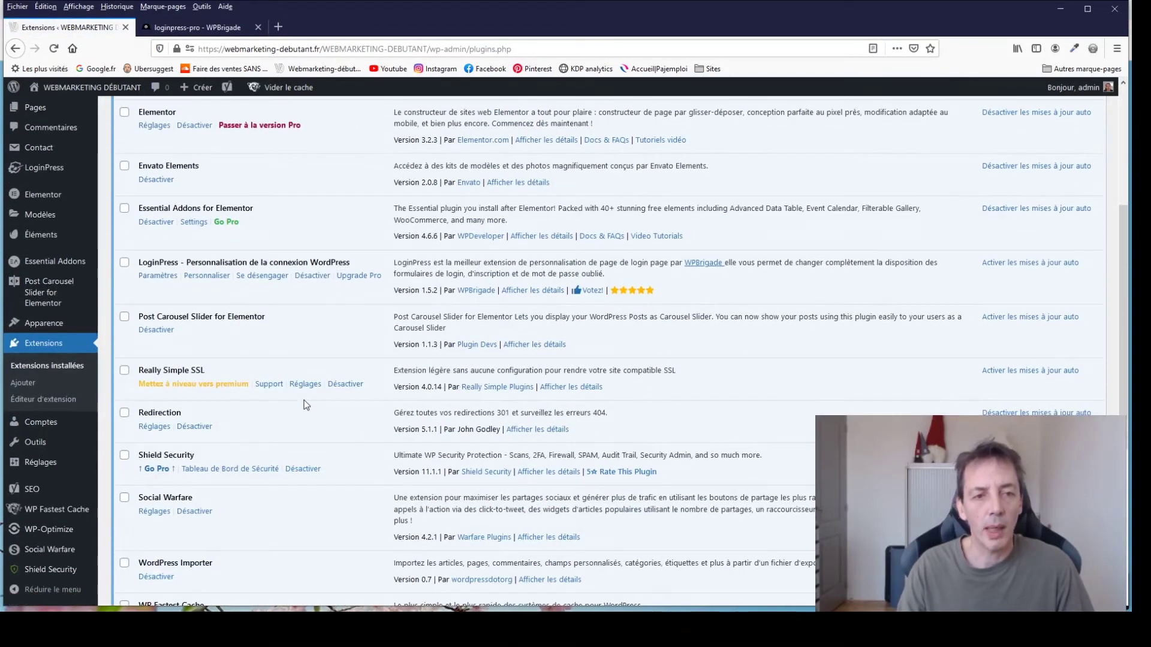
{"action": "left_click", "coordinate": [197, 279]}
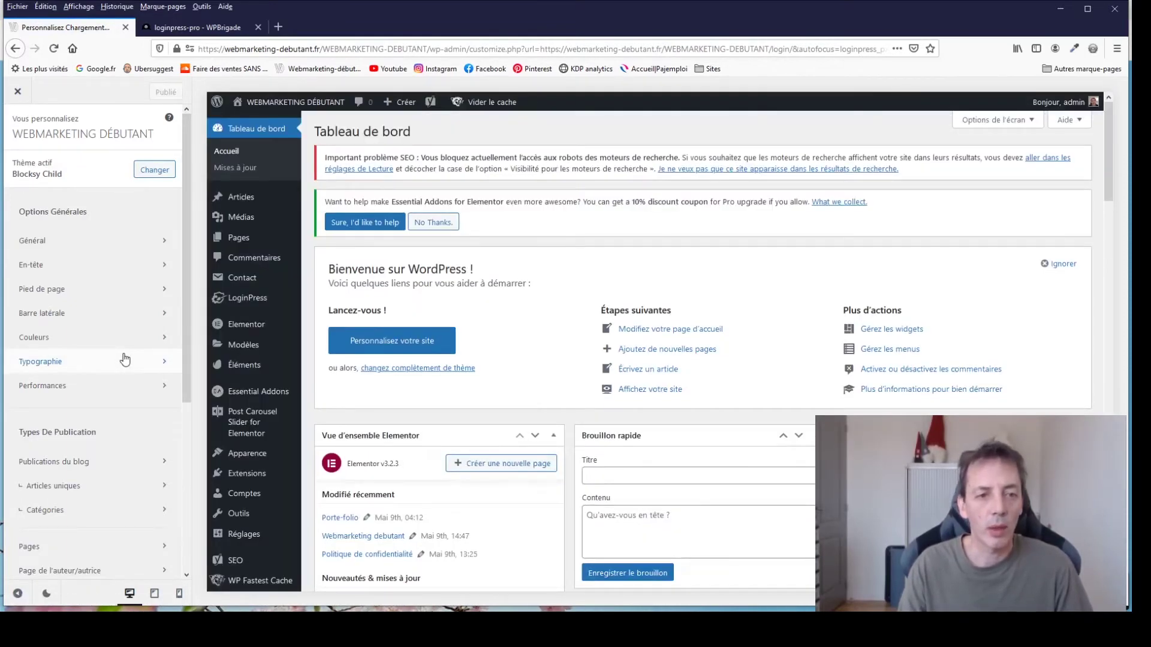
Open the LoginPress section among the site's customization options.
{"action": "scroll", "coordinate": [125, 359], "scroll_direction": "down", "scroll_amount": 3}
{"action": "scroll", "coordinate": [125, 359], "scroll_direction": "down", "scroll_amount": 3}
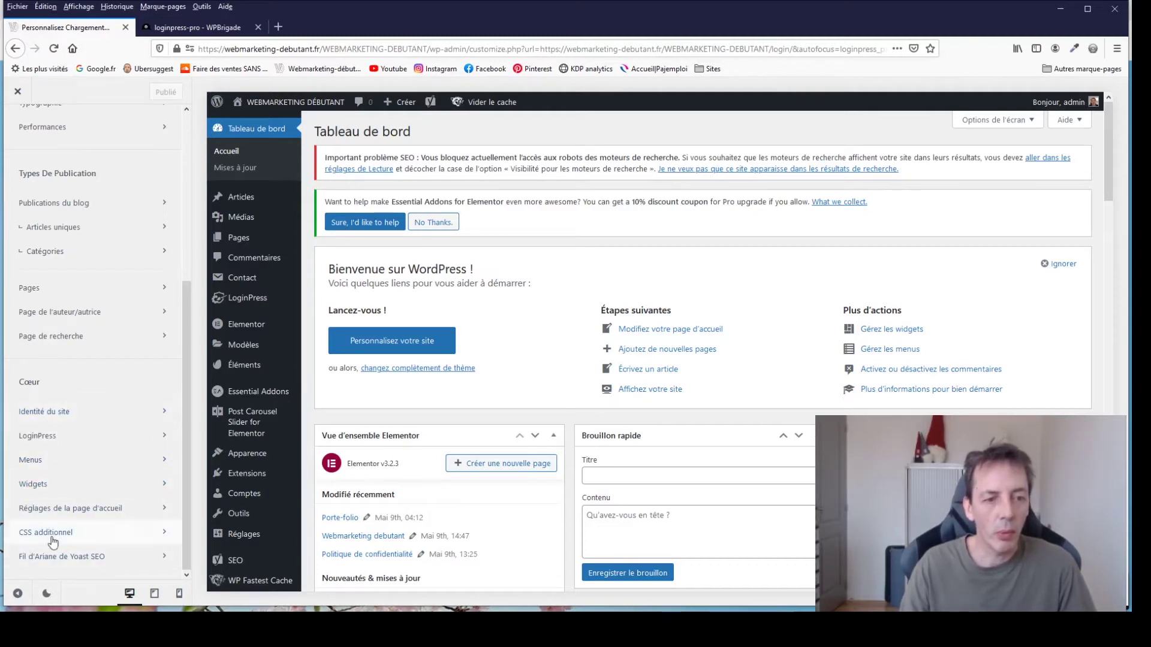
{"action": "scroll", "coordinate": [45, 508], "scroll_direction": "up", "scroll_amount": 5}
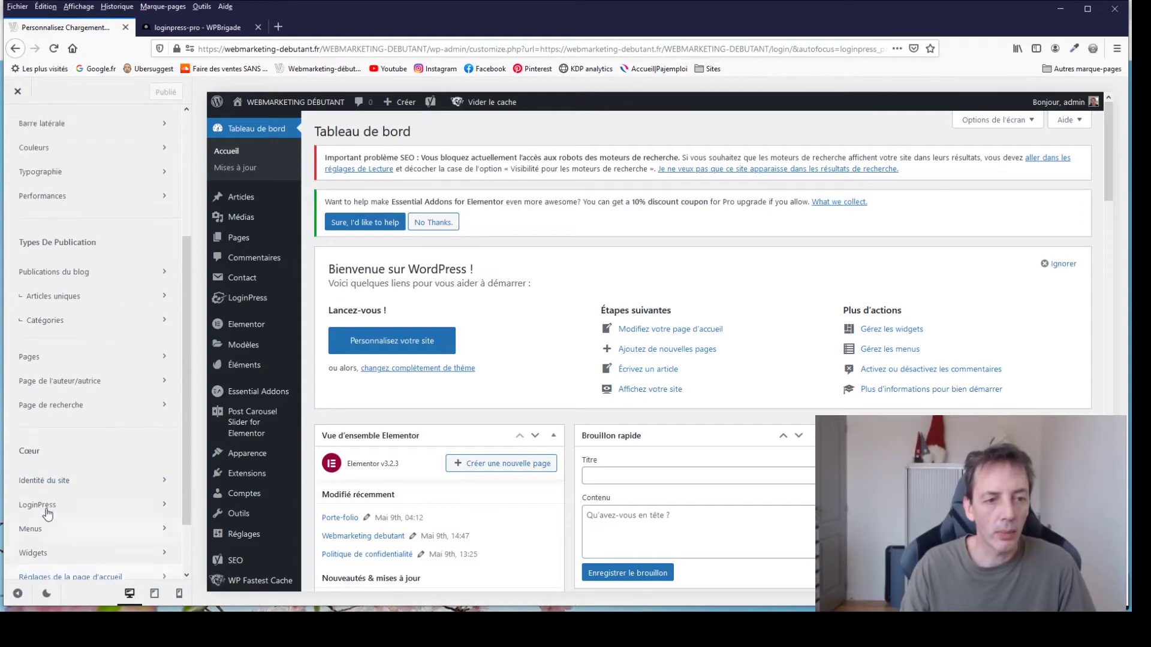
{"action": "scroll", "coordinate": [46, 508], "scroll_direction": "down", "scroll_amount": 5}
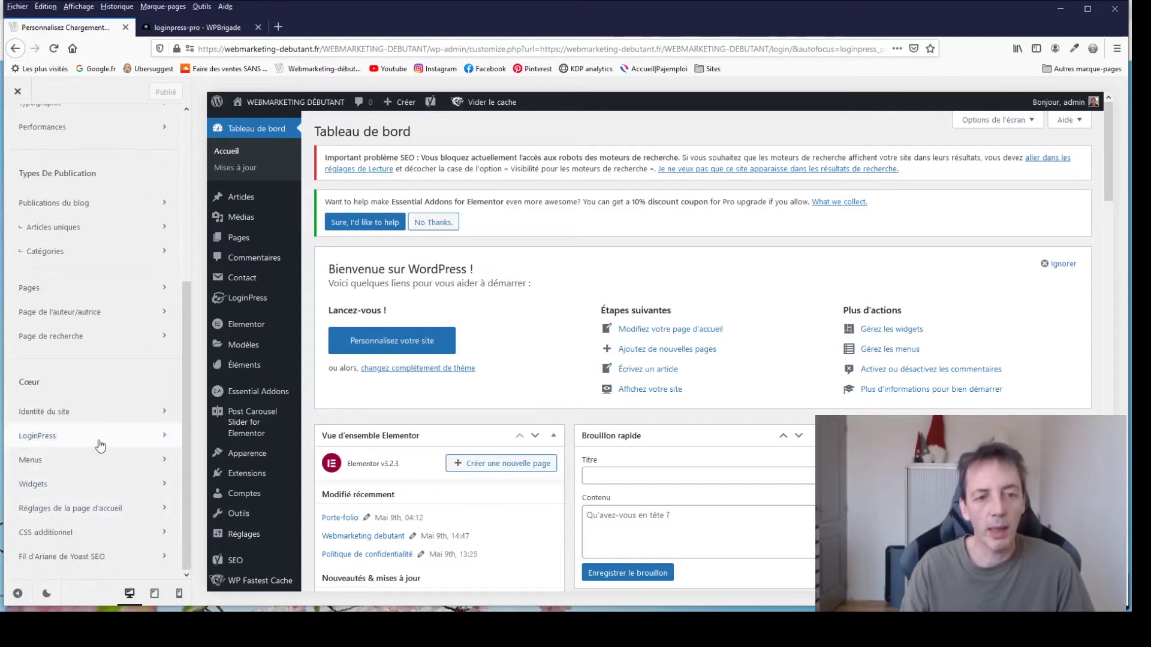
{"action": "left_click", "coordinate": [154, 443]}
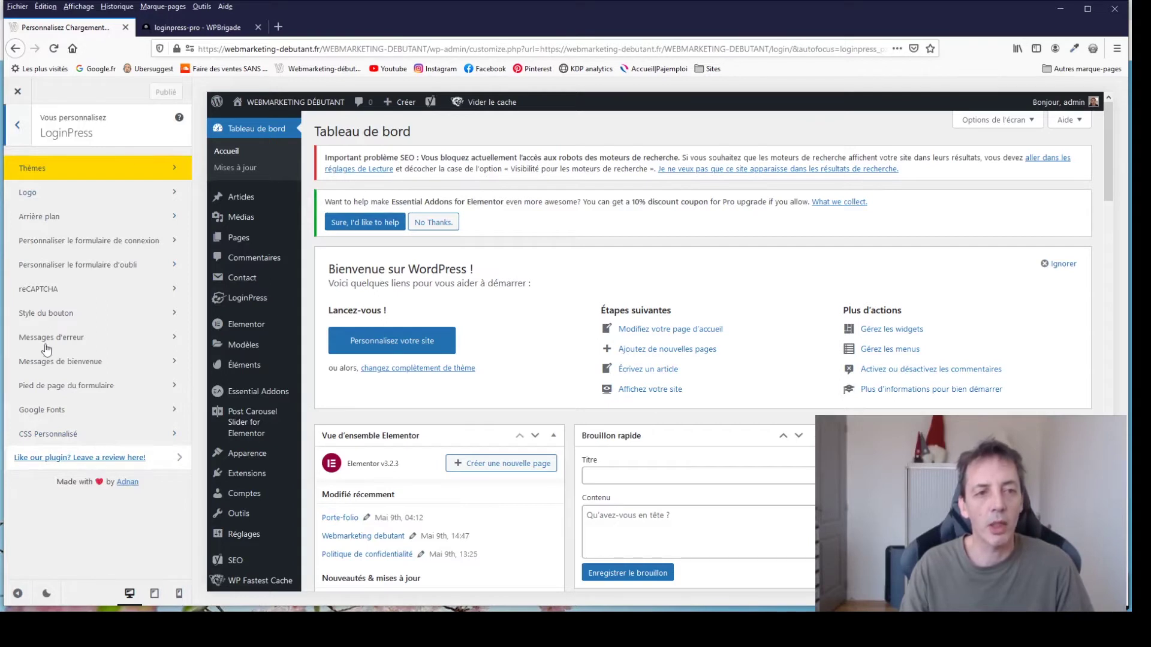
In LoginPress's Logo settings, set logo-webmarketing-debutant-blog.png from the media library as the logo image.
{"action": "left_click", "coordinate": [36, 193]}
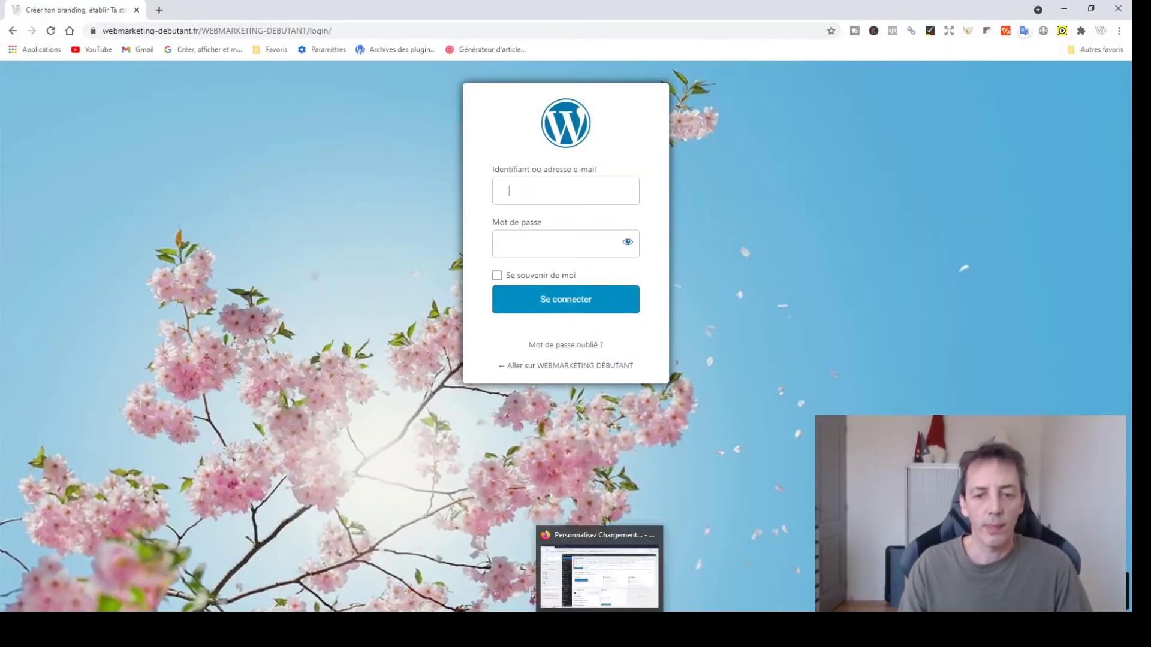
{"action": "left_click", "coordinate": [600, 624]}
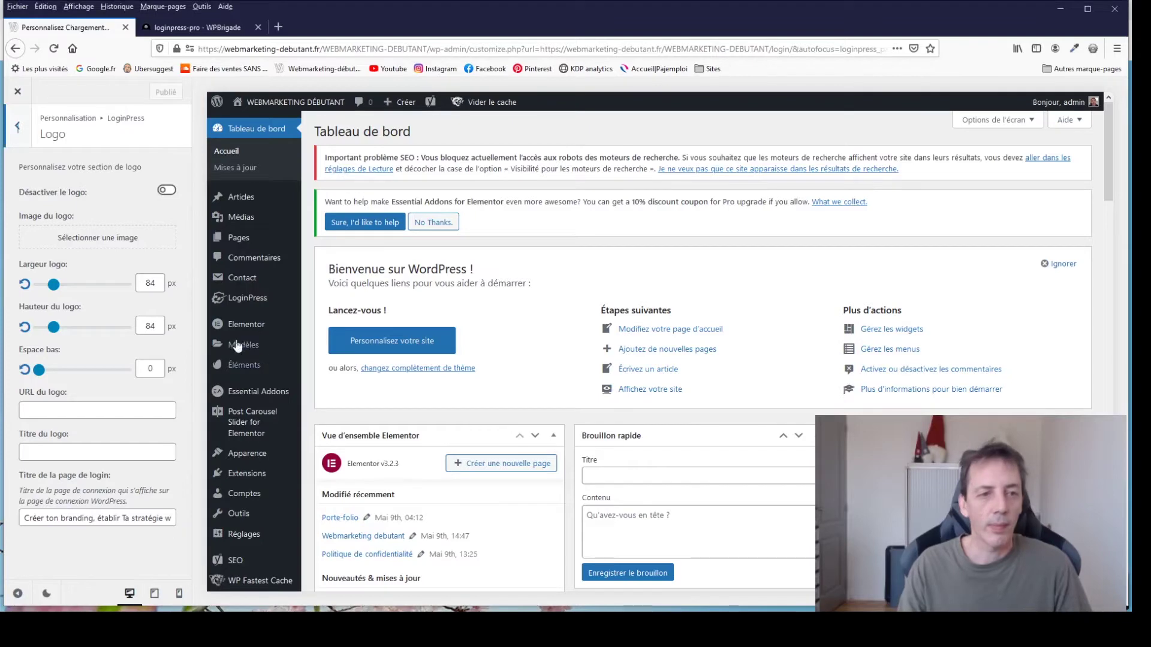
{"action": "left_click", "coordinate": [87, 238]}
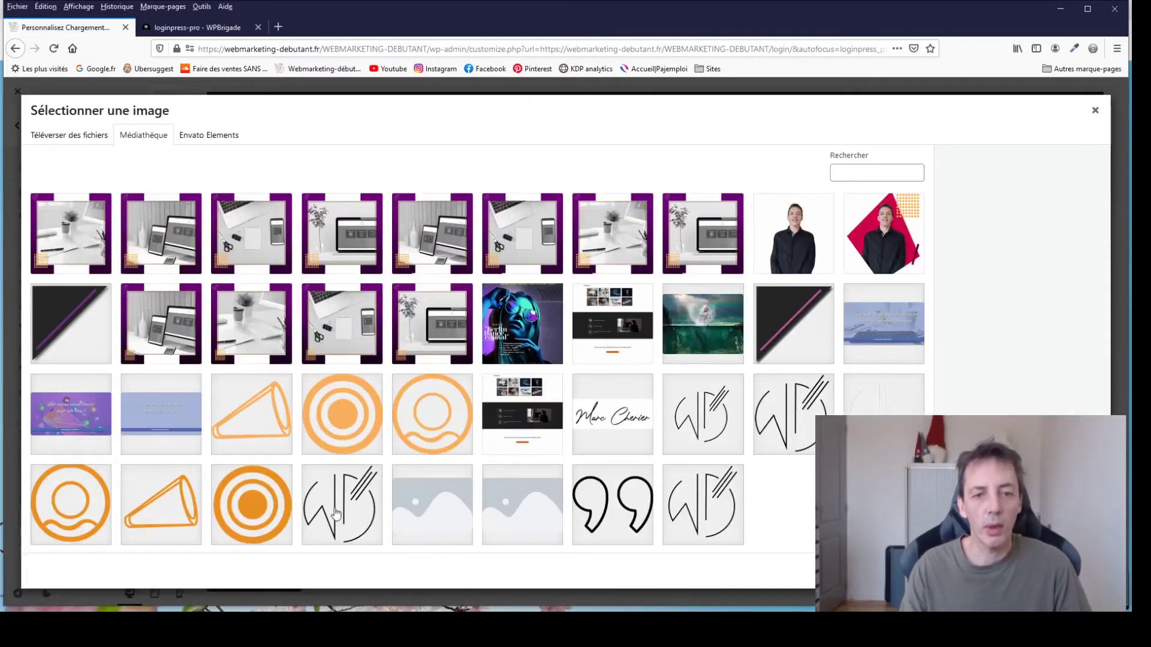
{"action": "left_click", "coordinate": [335, 511]}
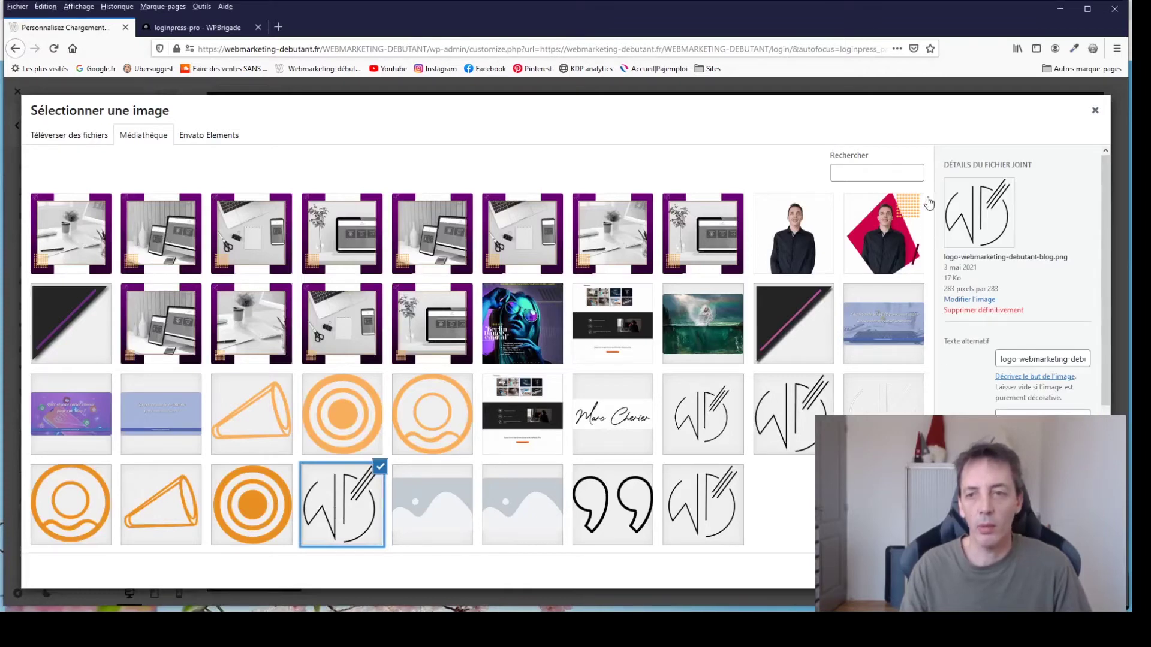
{"action": "double_click", "coordinate": [342, 507]}
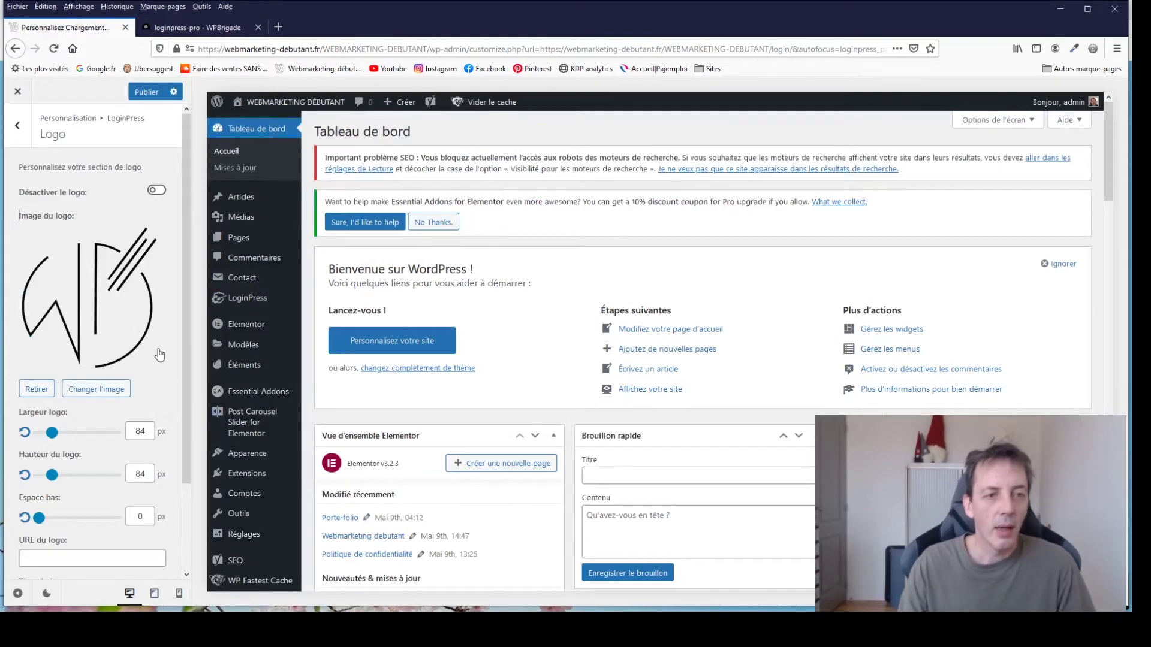
{"action": "scroll", "coordinate": [159, 355], "scroll_direction": "down", "scroll_amount": 3}
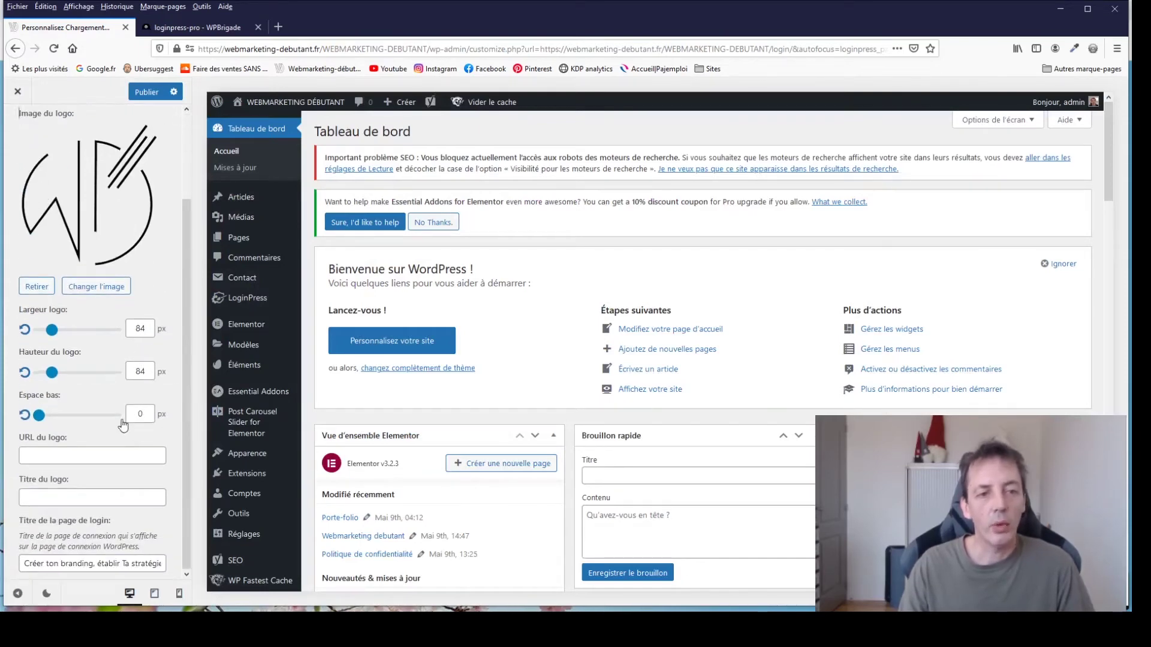
{"action": "left_click", "coordinate": [78, 452]}
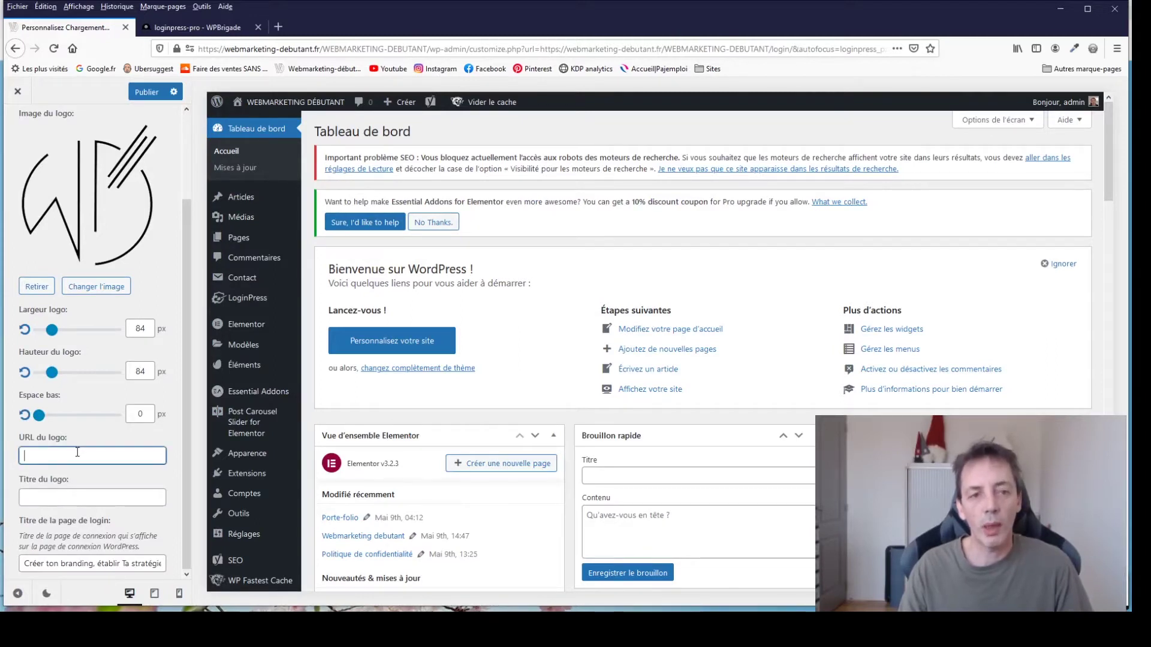
{"action": "type", "text": "htt"}
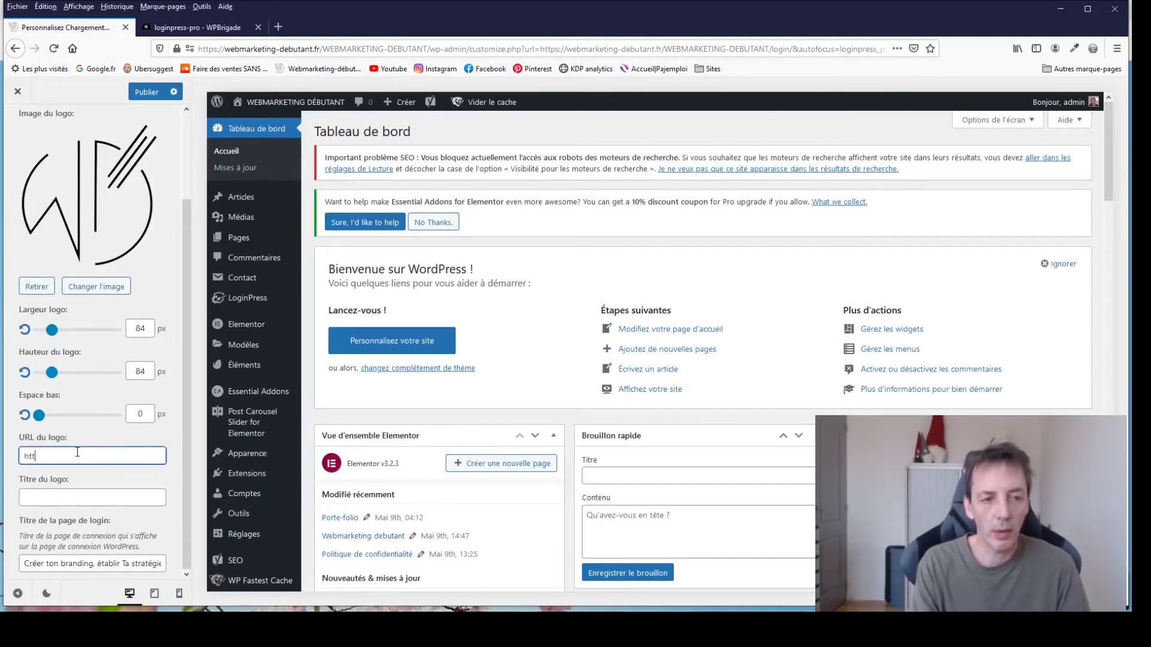
{"action": "type", "text": "ps:"}
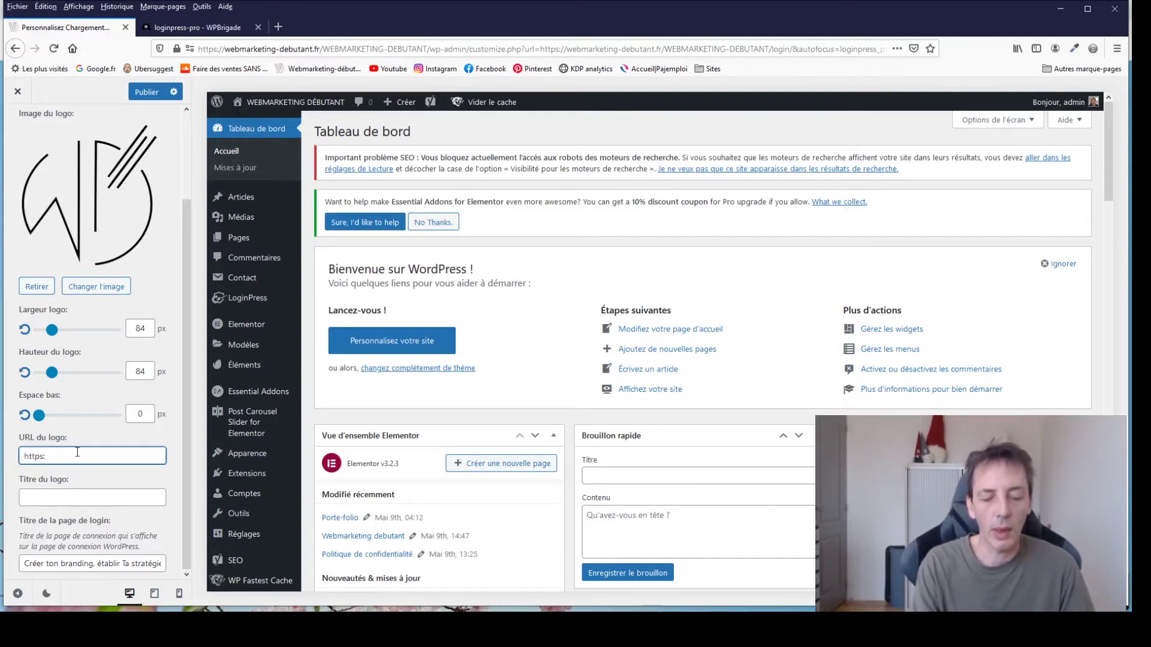
{"action": "type", "text": "//webm"}
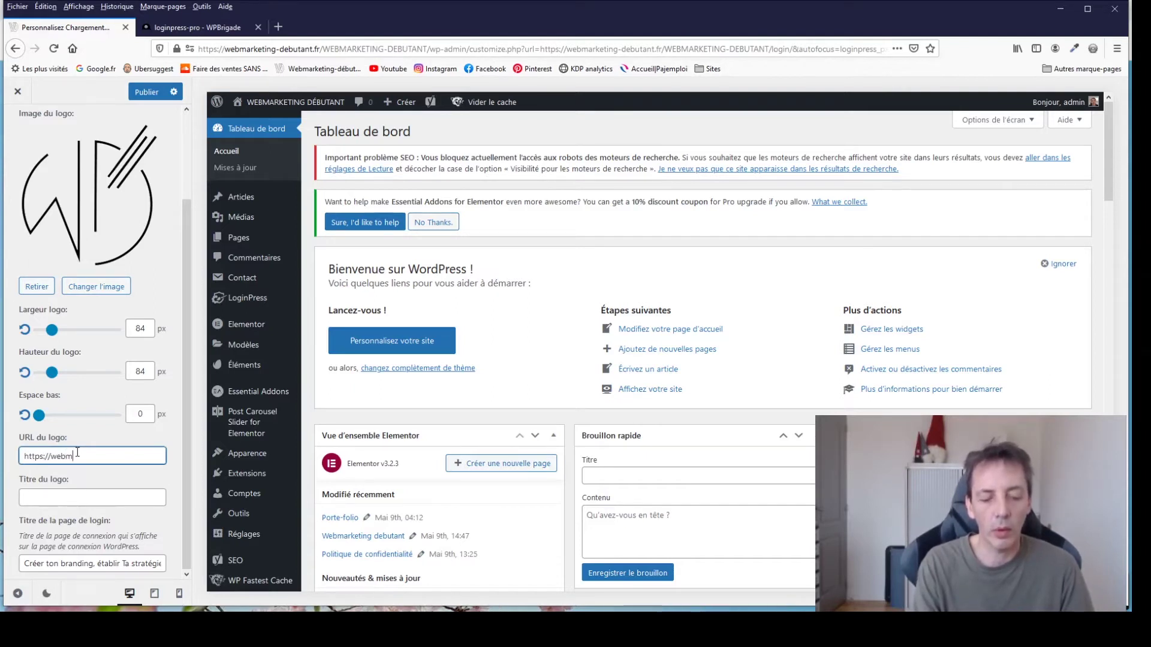
{"action": "type", "text": "arketing"}
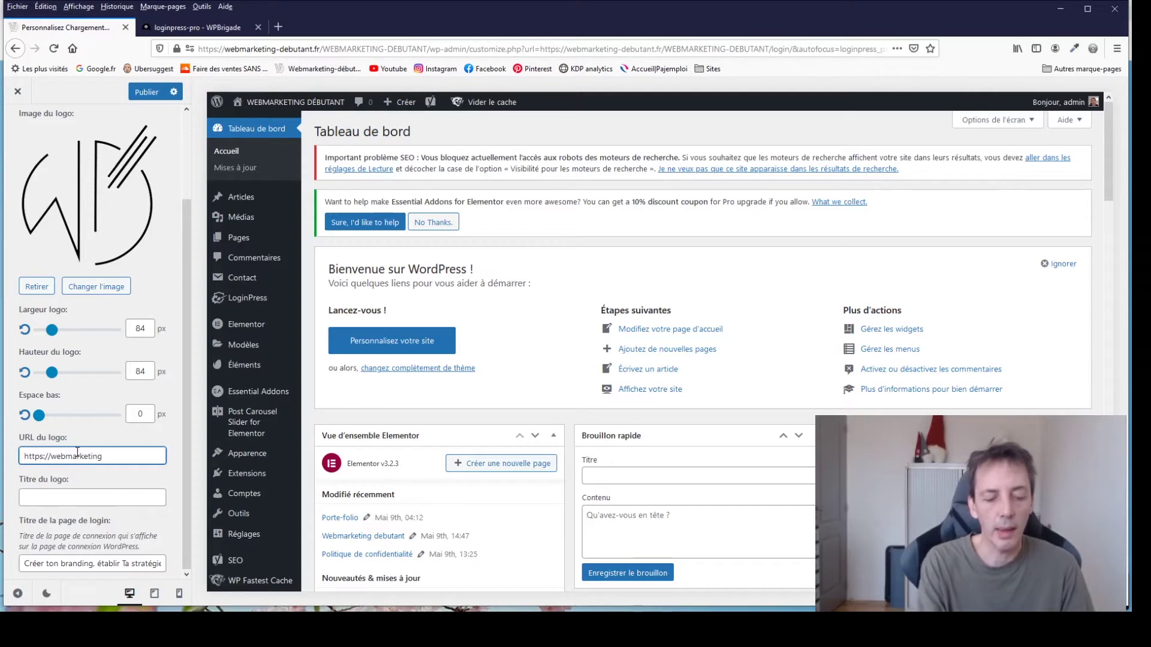
{"action": "type", "text": "-debutant.fr"}
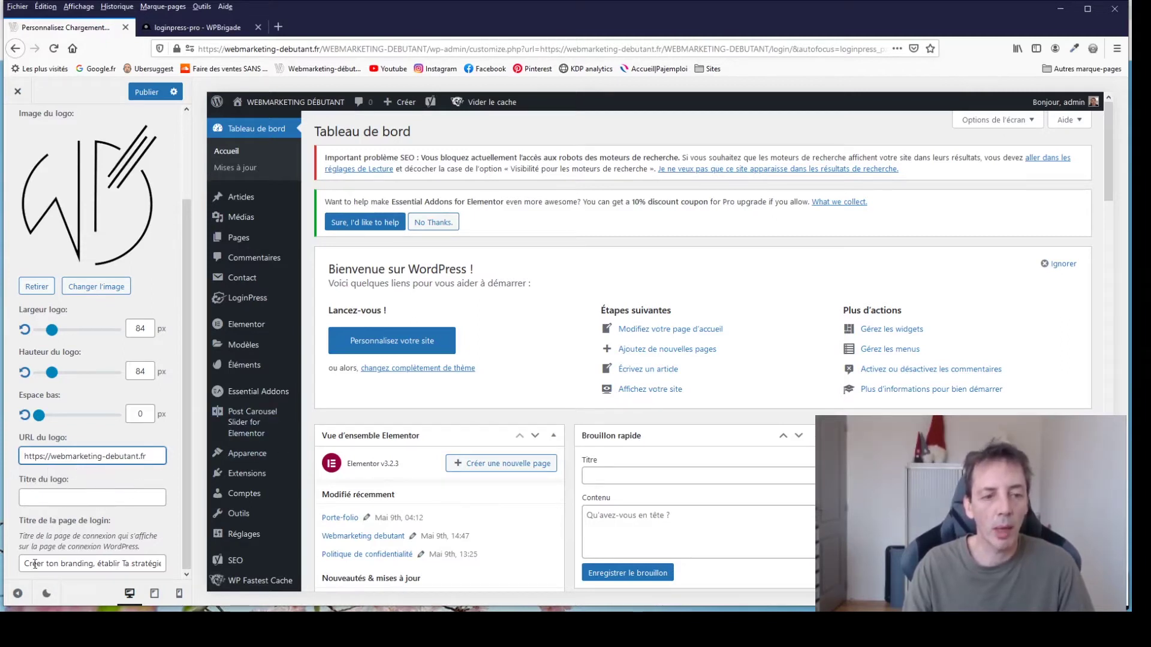
Clear the login page title (Titre de la page de login) in the Logo settings and publish the changes.
{"action": "left_click_drag", "start_coordinate": [21, 564], "coordinate": [201, 564]}
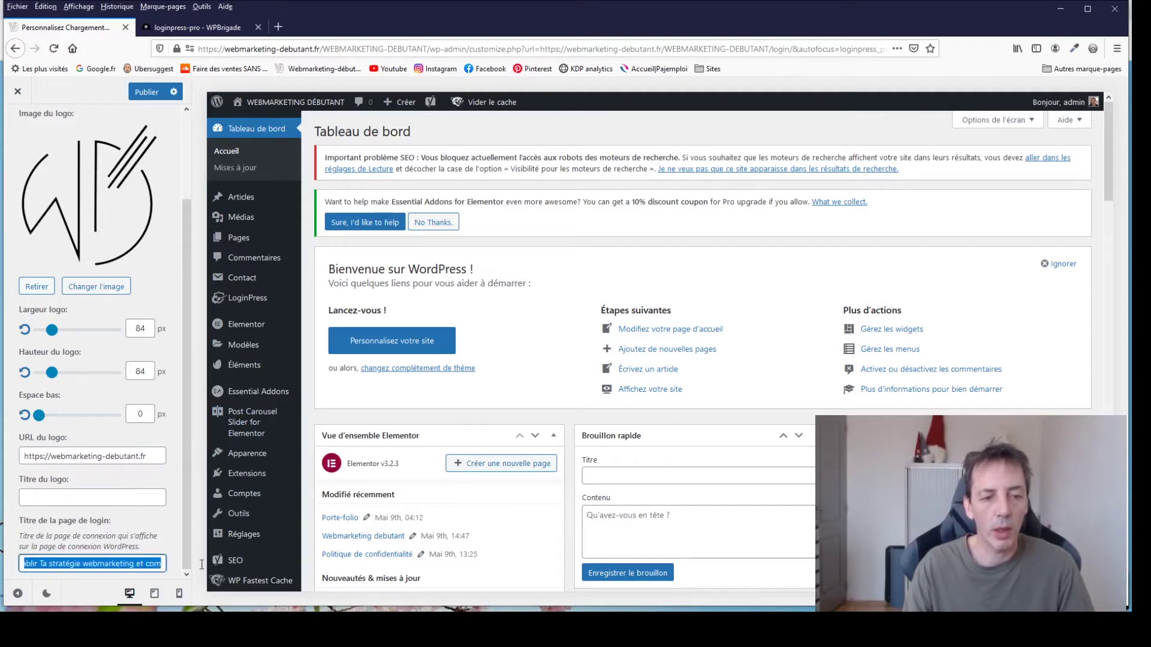
{"action": "key", "text": "BackSpace"}
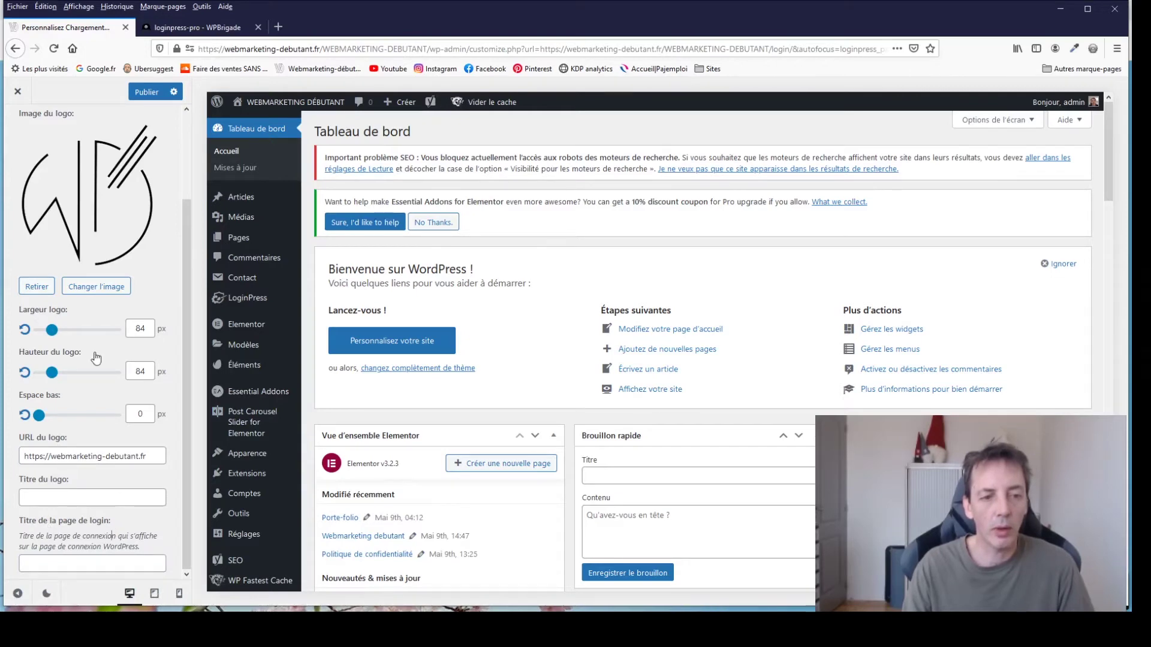
{"action": "scroll", "coordinate": [96, 358], "scroll_direction": "up", "scroll_amount": 3}
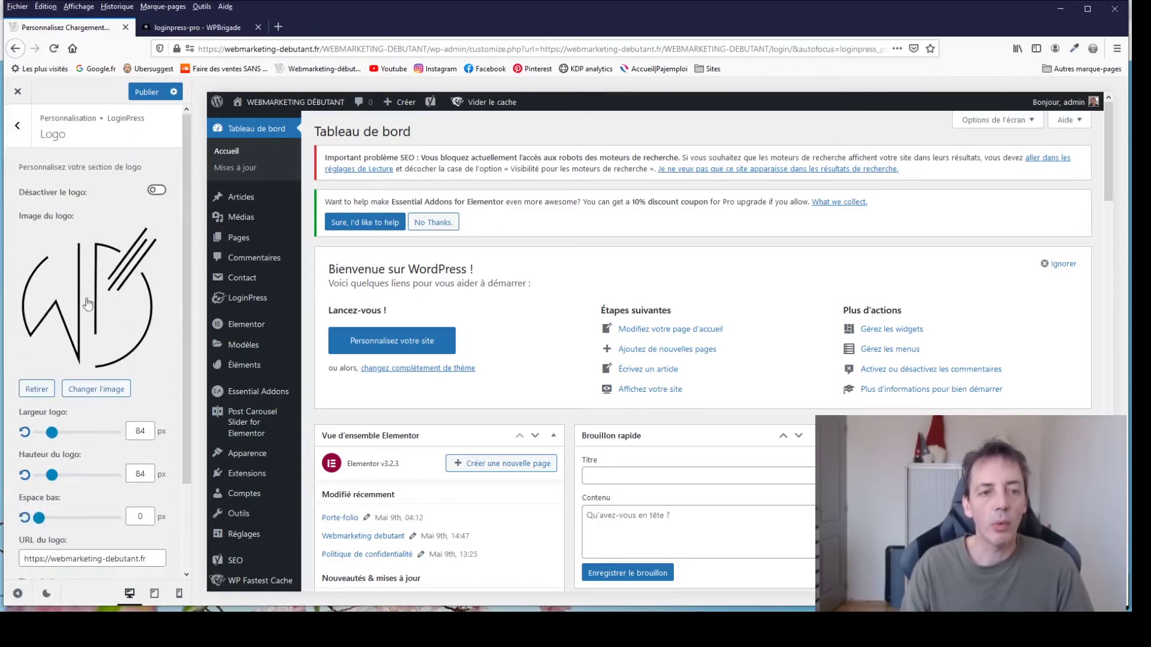
{"action": "left_click", "coordinate": [148, 93]}
Switch to the Chrome window and reload the login page to check the published logo.
{"action": "mouse_move", "coordinate": [249, 359]}
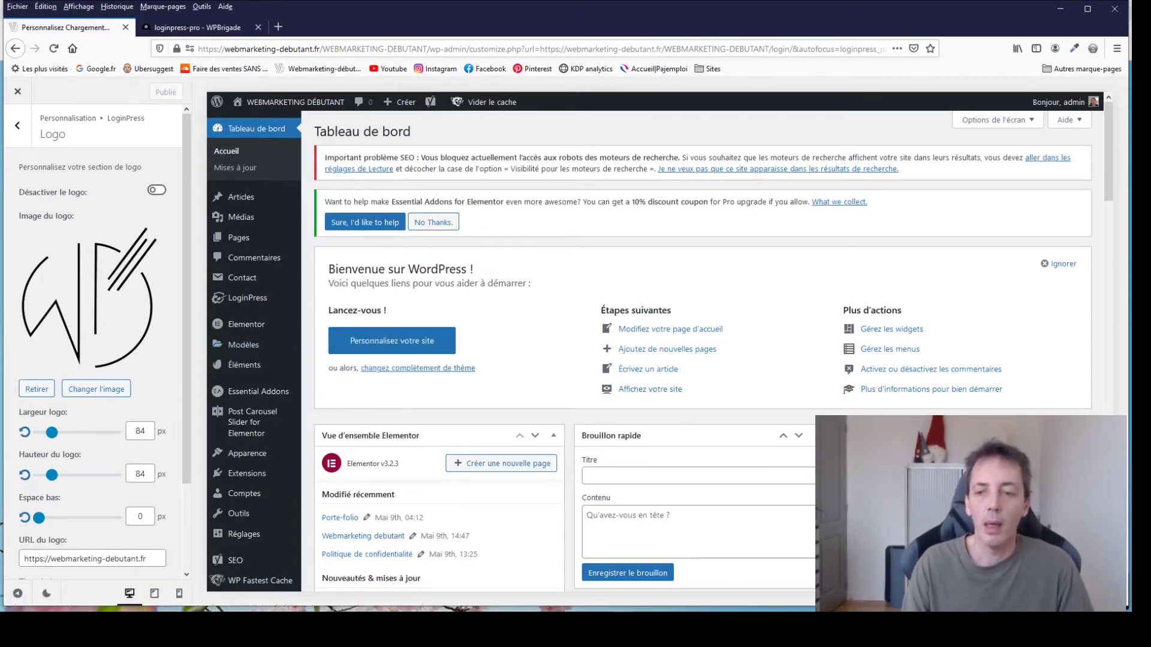
{"action": "key", "text": "alt+Tab"}
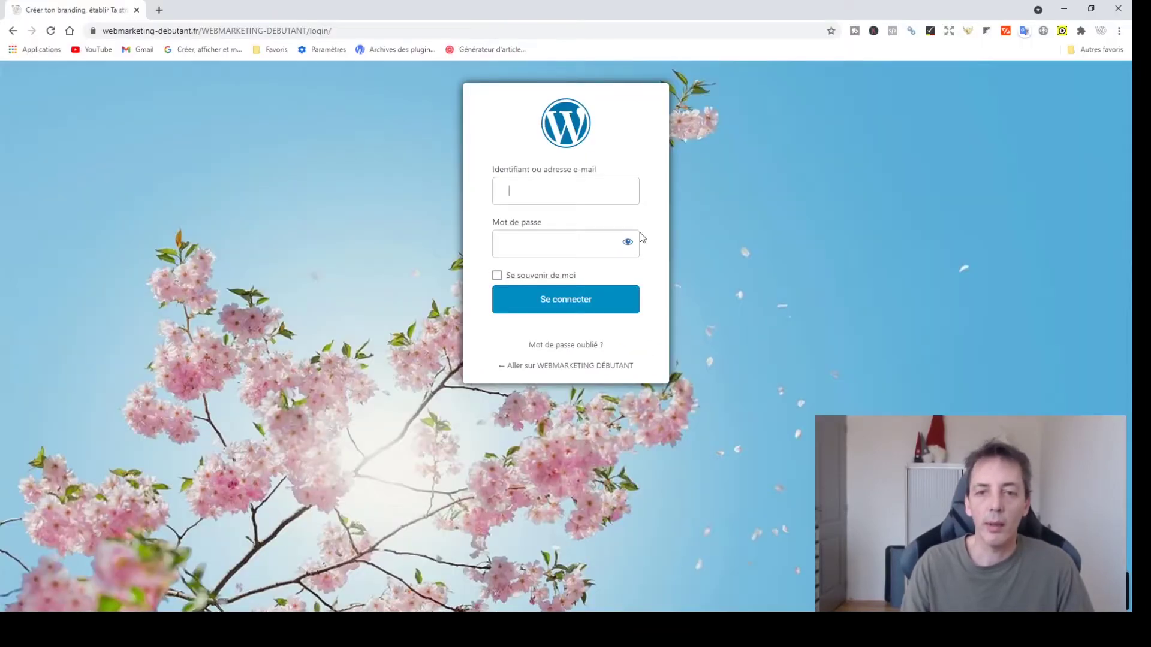
{"action": "left_click", "coordinate": [51, 32]}
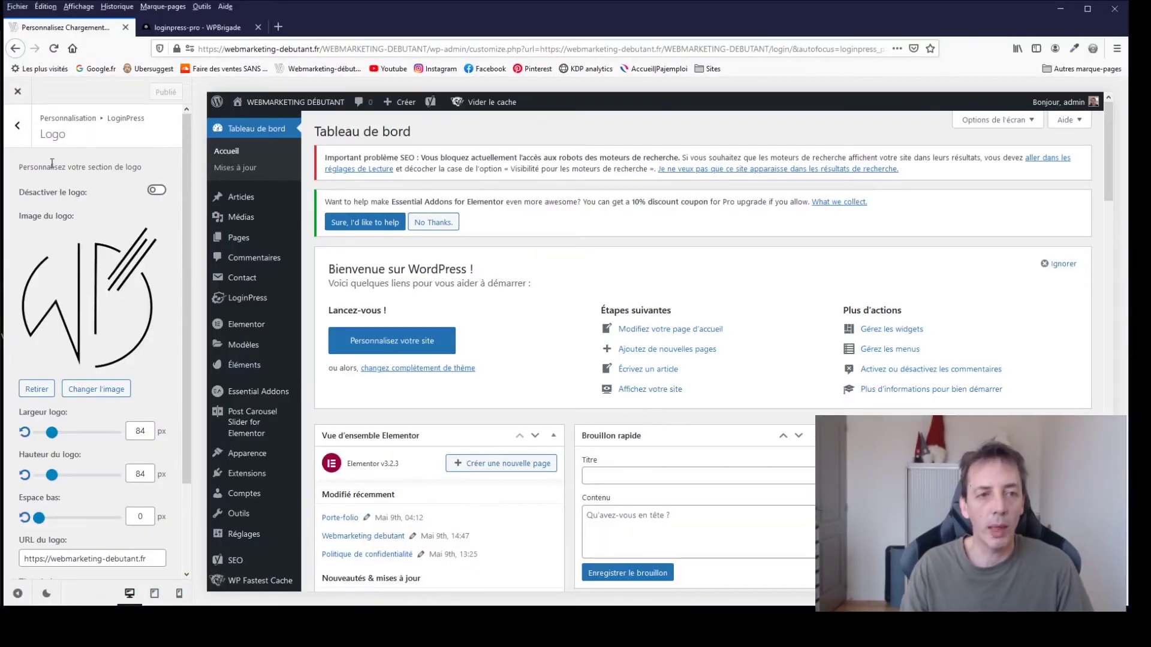
Review LoginPress's Arrière plan options for the background image and video, keeping the image position at center.
{"action": "left_click", "coordinate": [19, 129]}
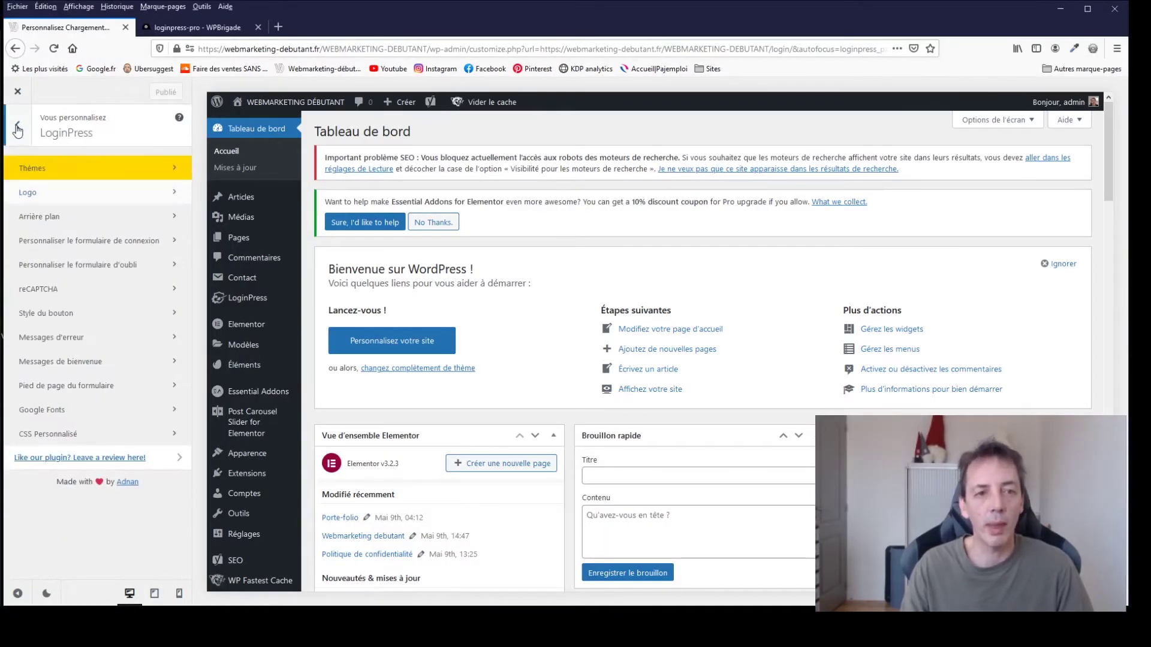
{"action": "left_click", "coordinate": [55, 217]}
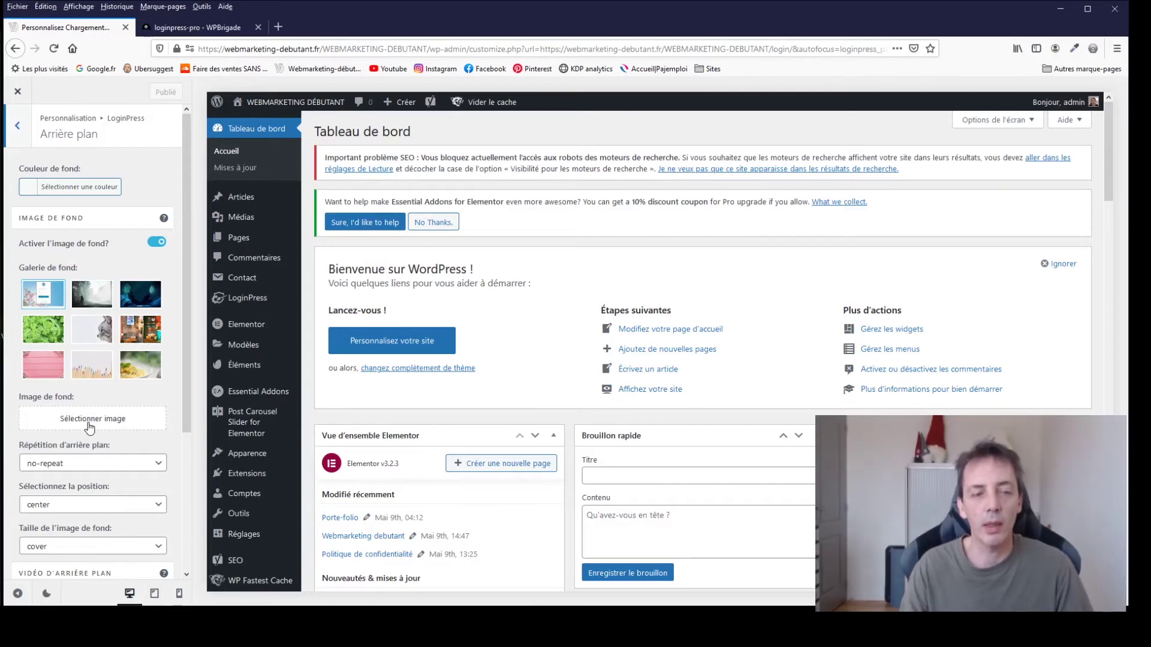
{"action": "scroll", "coordinate": [89, 427], "scroll_direction": "down", "scroll_amount": 3}
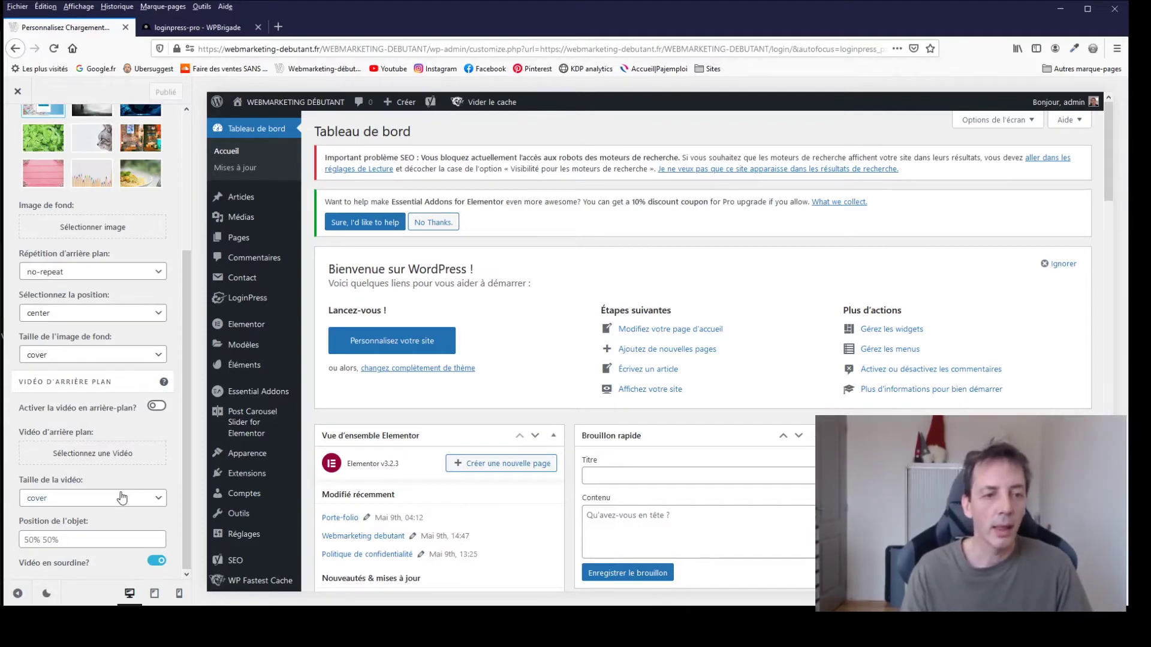
{"action": "scroll", "coordinate": [26, 516], "scroll_direction": "up", "scroll_amount": 4}
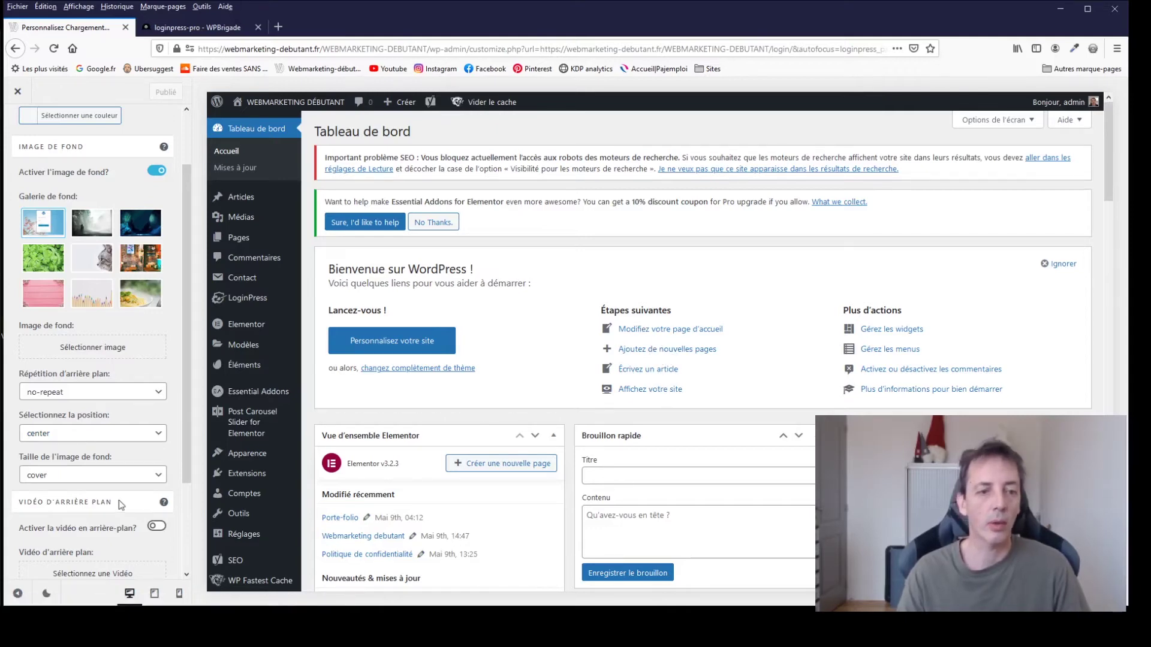
{"action": "left_click", "coordinate": [93, 437]}
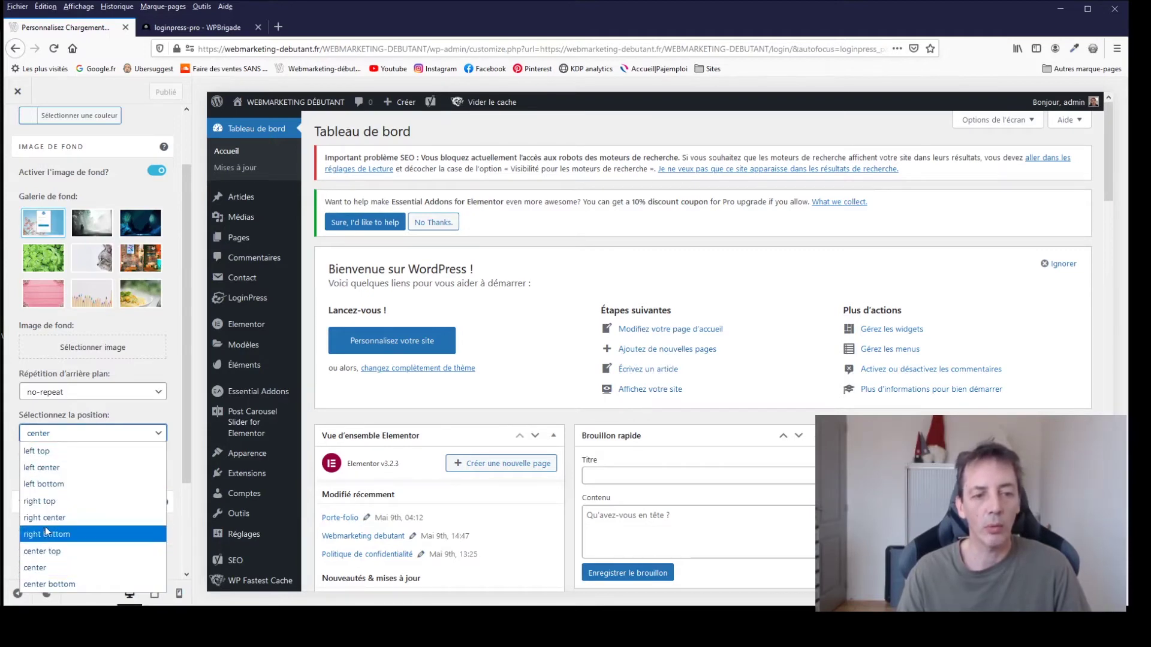
{"action": "left_click", "coordinate": [44, 568]}
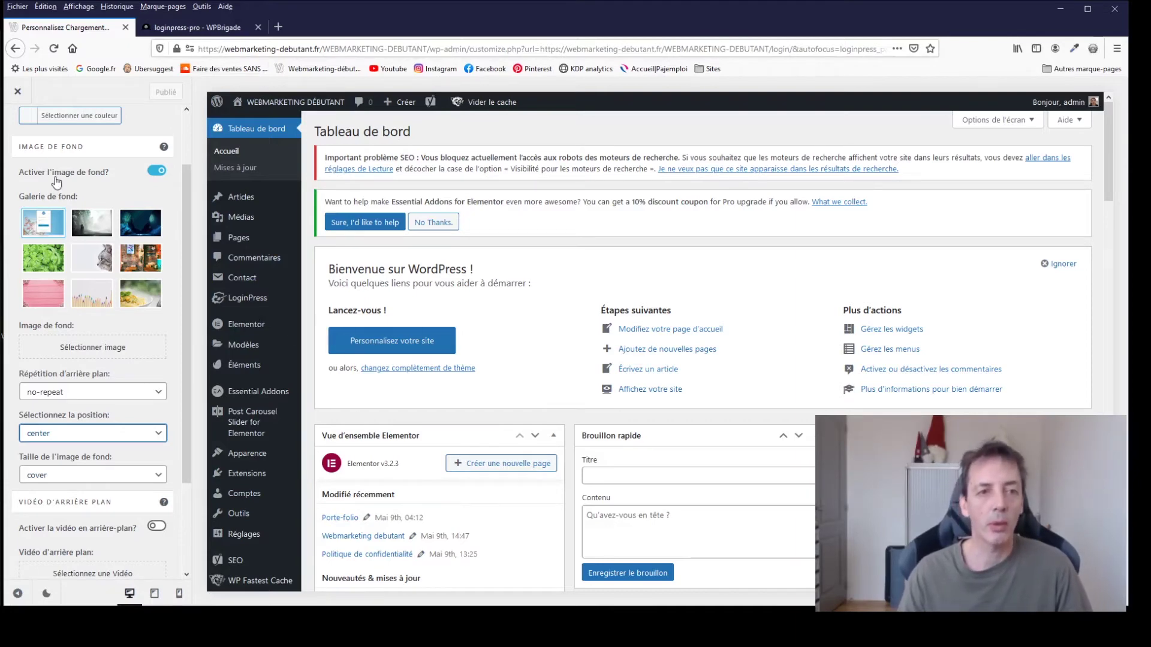
{"action": "scroll", "coordinate": [90, 360], "scroll_direction": "down", "scroll_amount": 2}
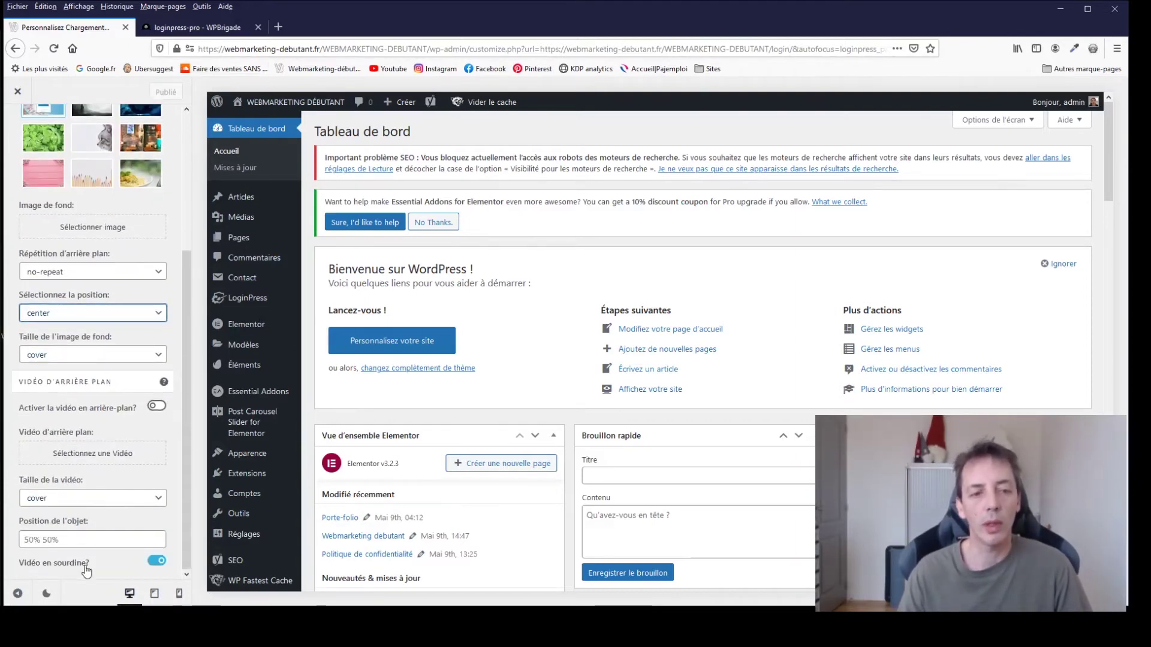
{"action": "scroll", "coordinate": [87, 564], "scroll_direction": "up", "scroll_amount": 1}
{"action": "scroll", "coordinate": [87, 564], "scroll_direction": "up", "scroll_amount": 2}
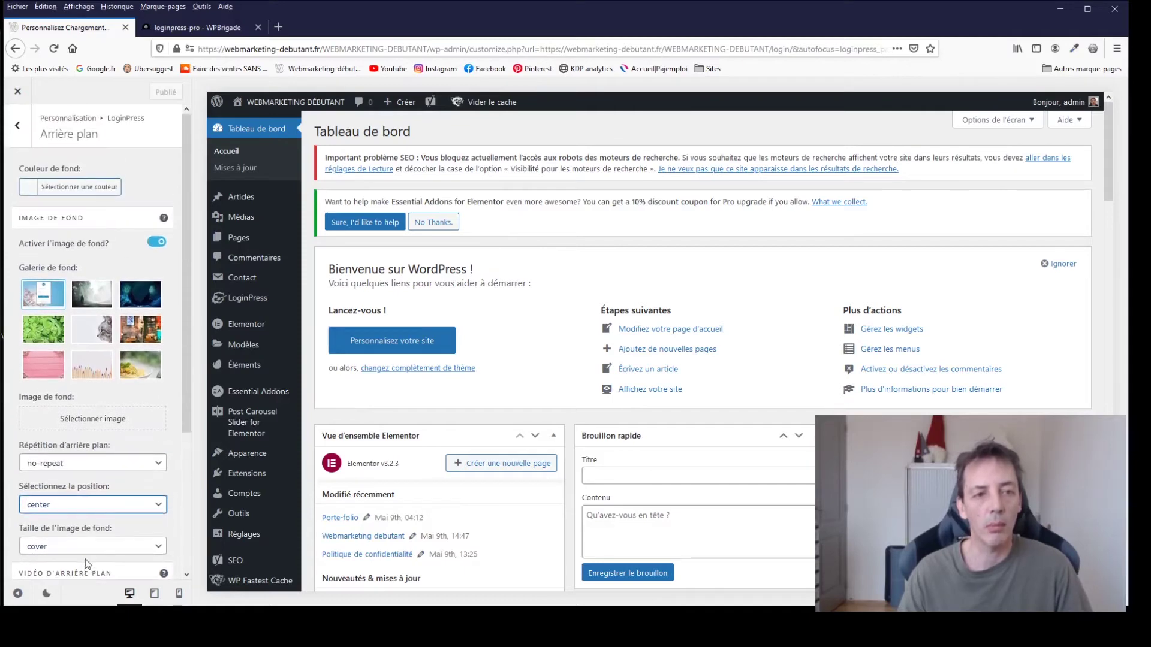
Set the login page's background color to #70007c and publish the change.
{"action": "left_click", "coordinate": [66, 186]}
{"action": "mouse_move", "coordinate": [295, 495]}
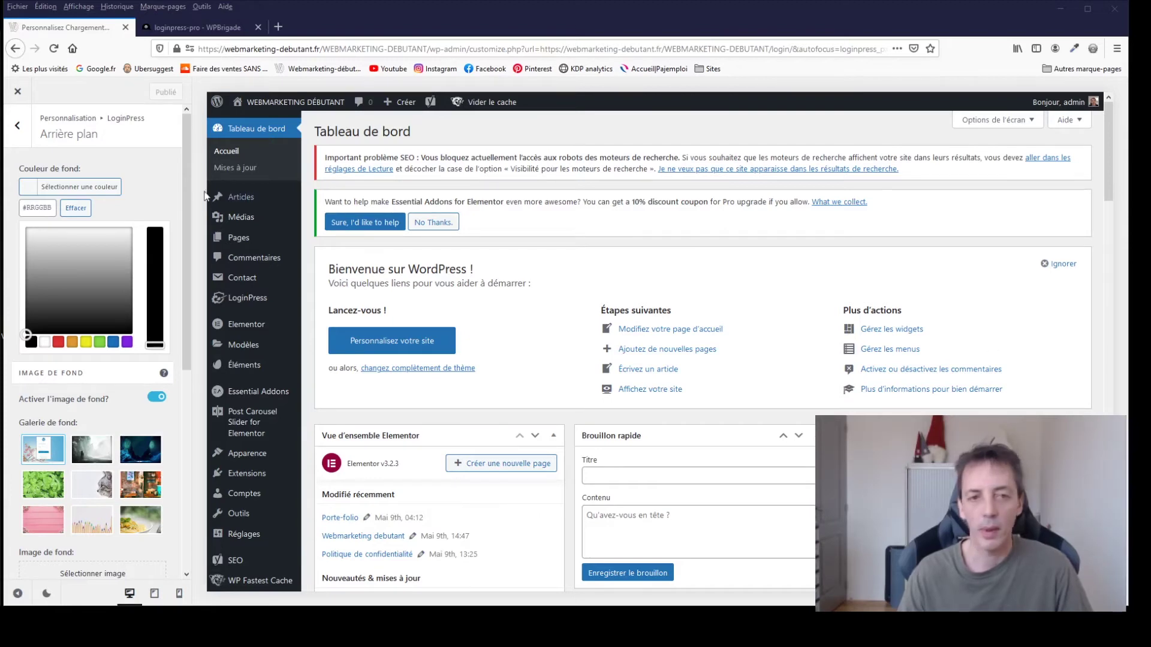
{"action": "left_click", "coordinate": [42, 211]}
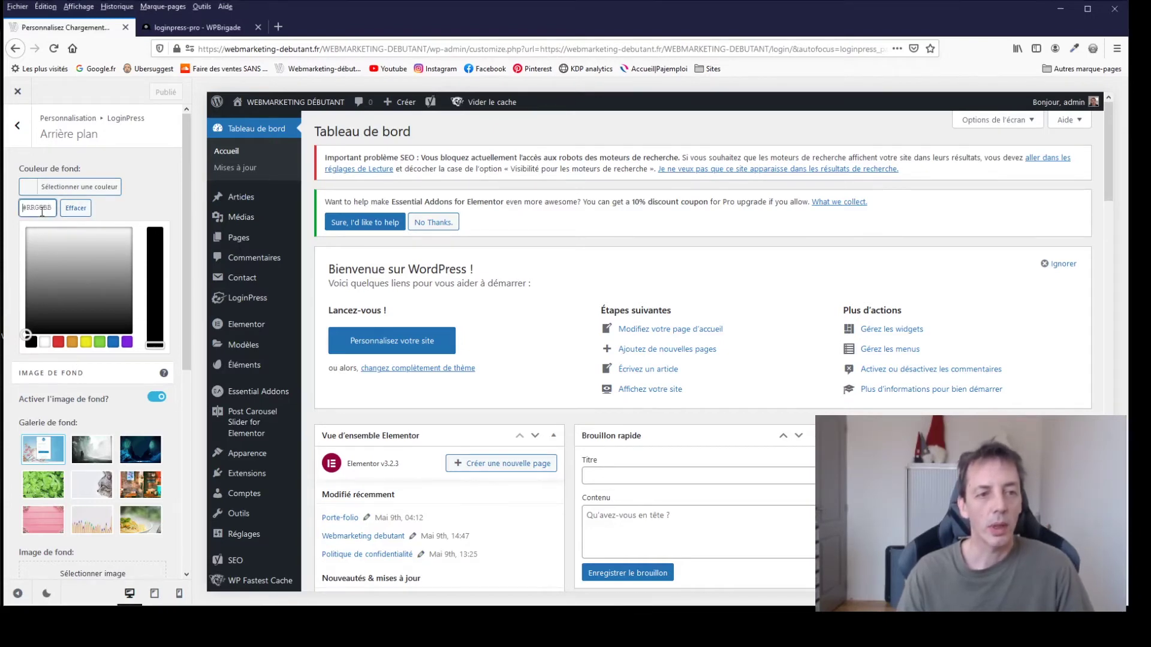
{"action": "type", "text": "#70007c"}
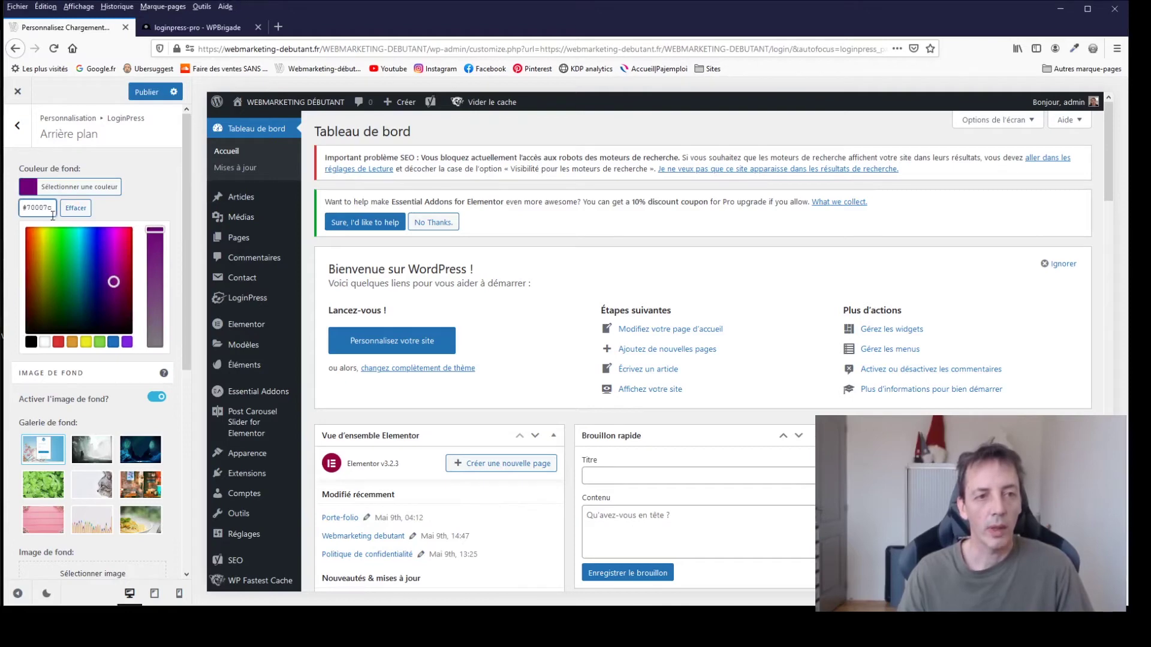
{"action": "left_click", "coordinate": [146, 92]}
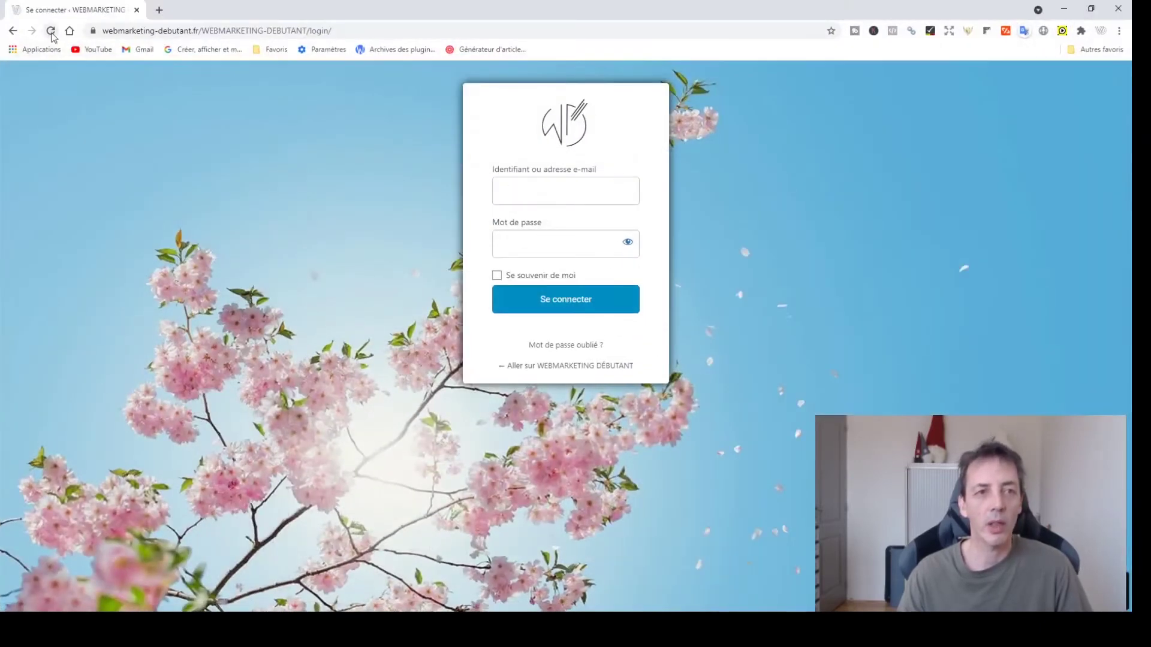
Reload the live login page to check its background, and return to the customizer in Firefox.
{"action": "left_click", "coordinate": [51, 32]}
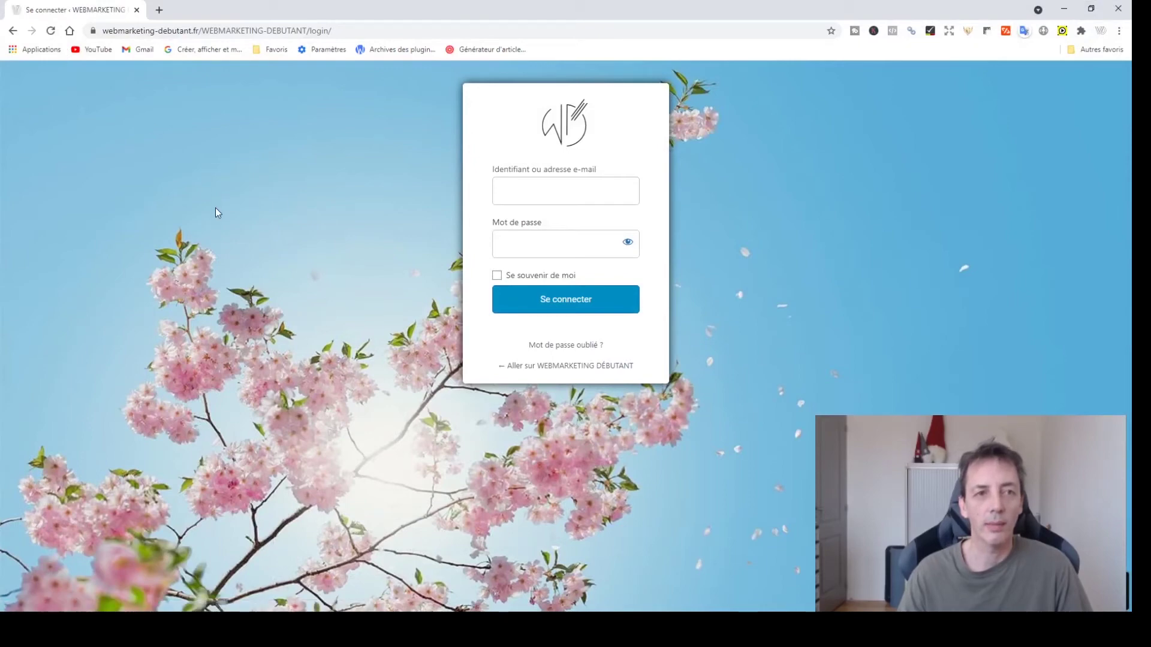
{"action": "left_click", "coordinate": [51, 32]}
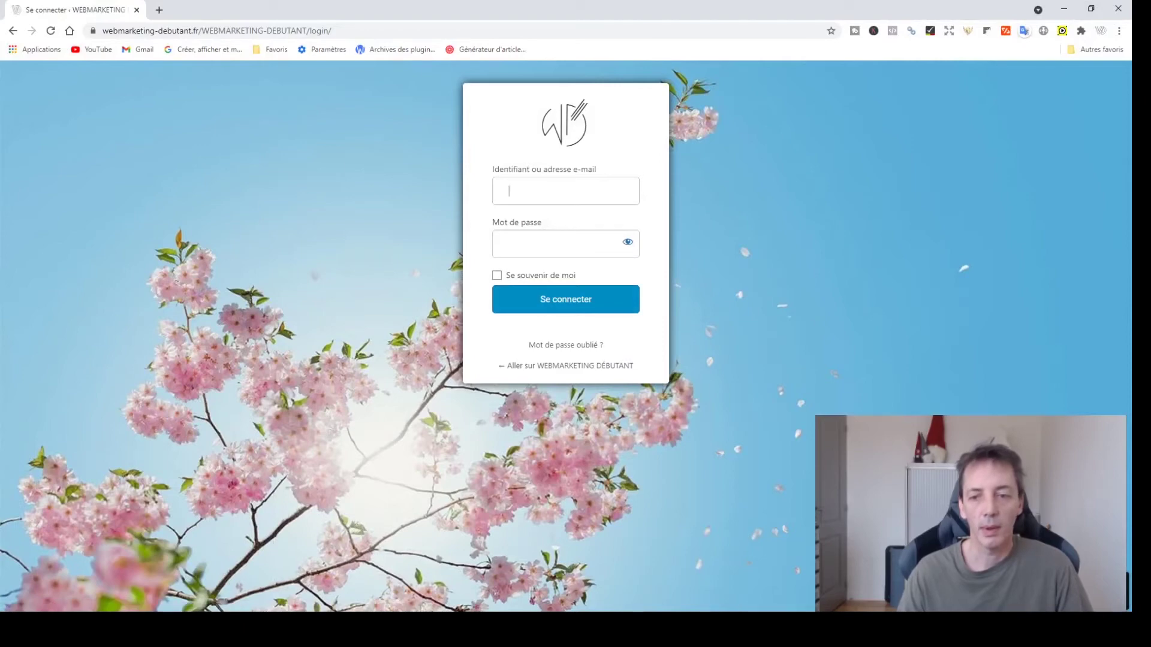
{"action": "key", "text": "alt+Tab"}
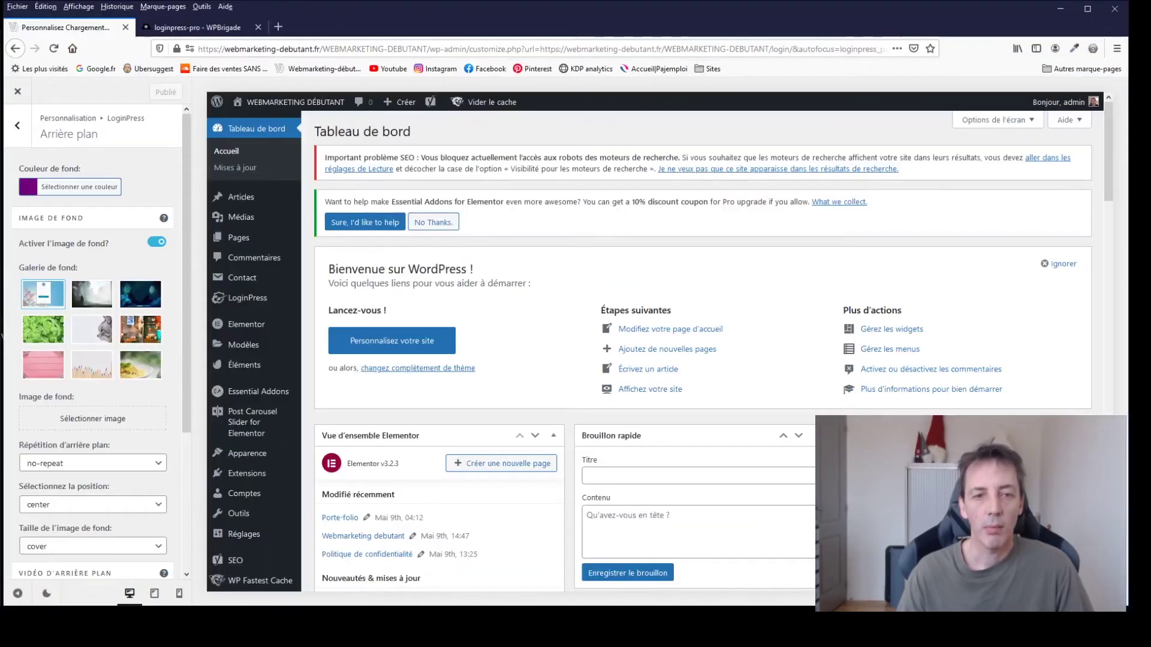
Turn off the login page's background image, publish the change and check it on the reloaded login page.
{"action": "left_click", "coordinate": [157, 242]}
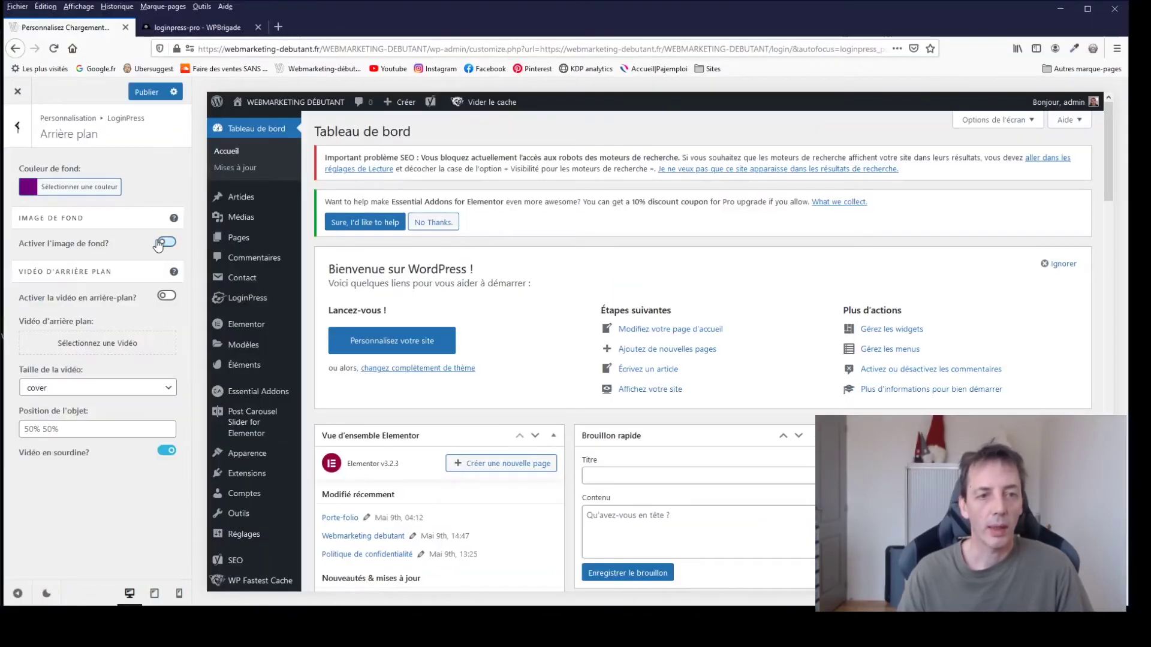
{"action": "left_click", "coordinate": [146, 92]}
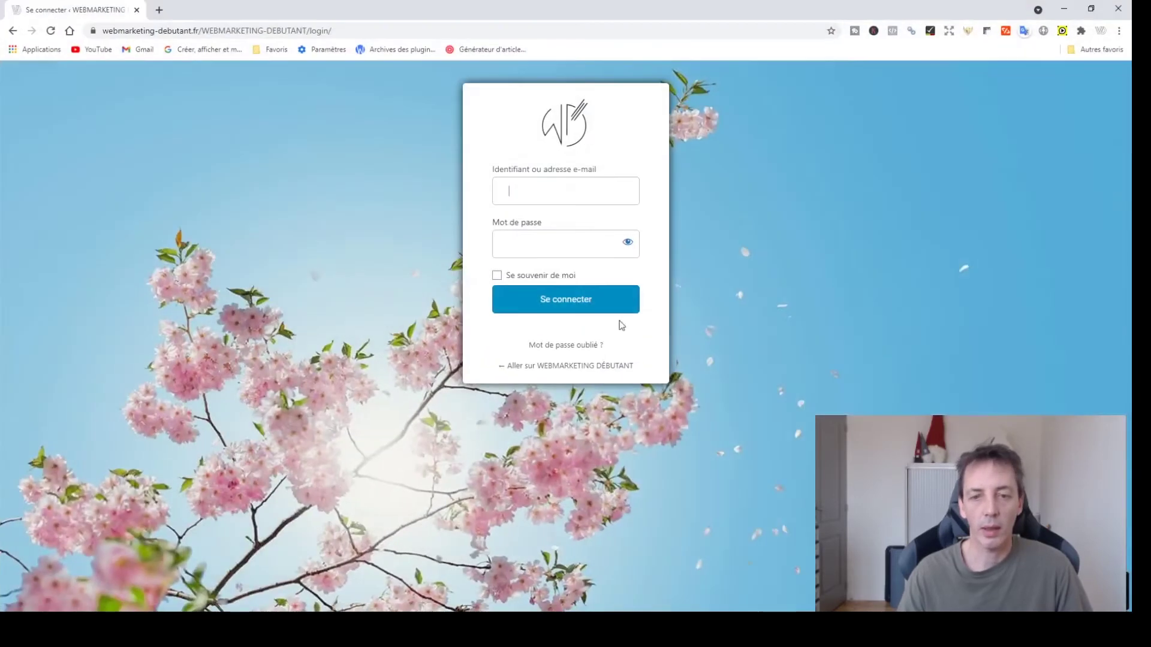
{"action": "left_click", "coordinate": [51, 31]}
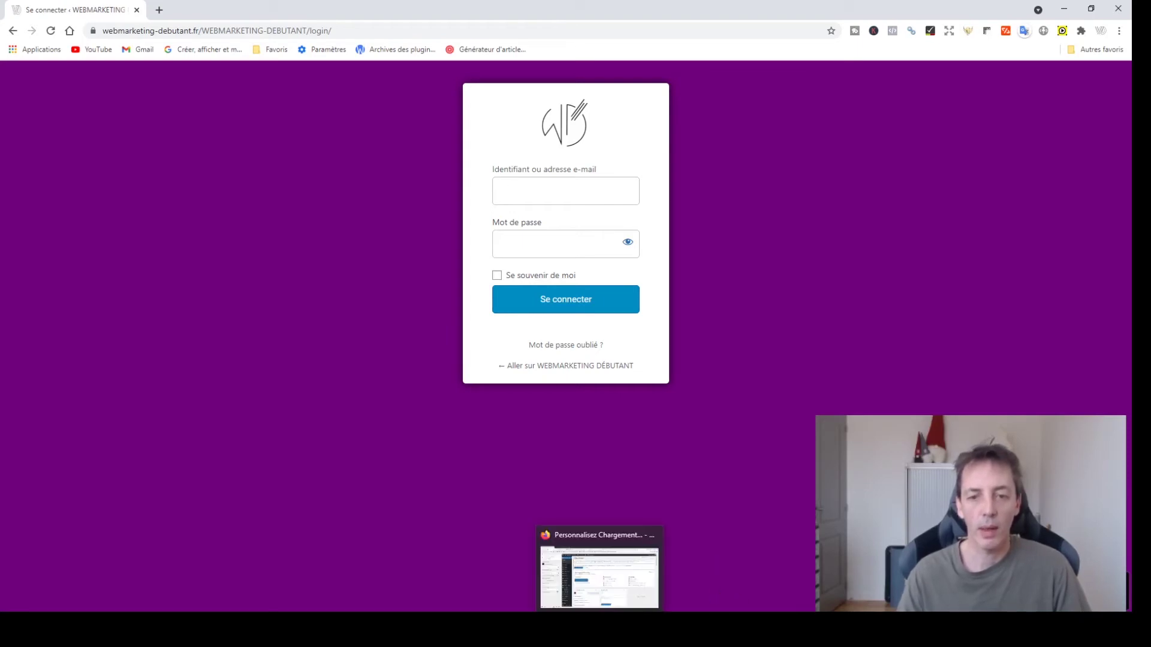
Return to the customizer in Firefox and open LoginPress's settings for personalizing the login form.
{"action": "left_click", "coordinate": [596, 623]}
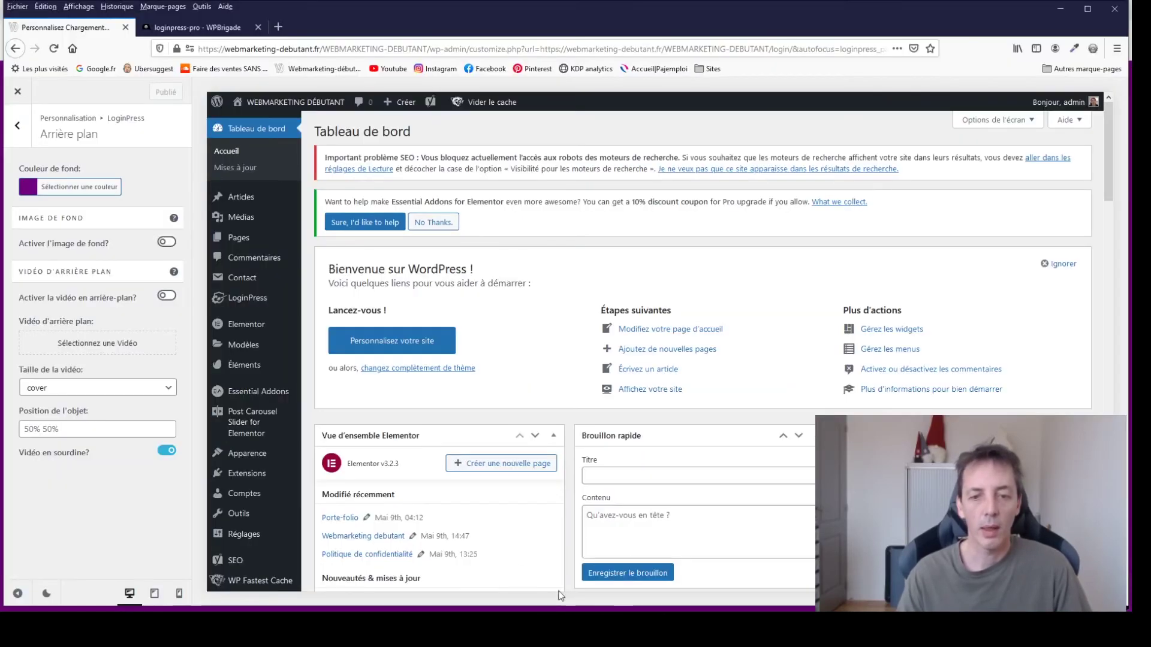
{"action": "left_click", "coordinate": [17, 126]}
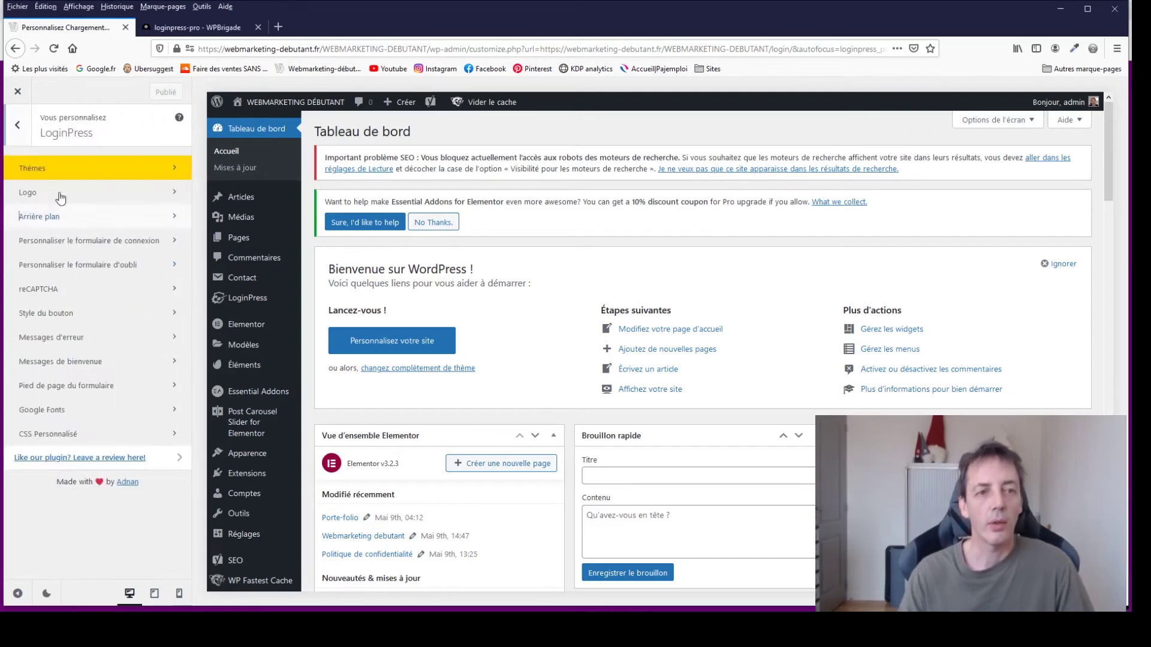
{"action": "left_click", "coordinate": [57, 242]}
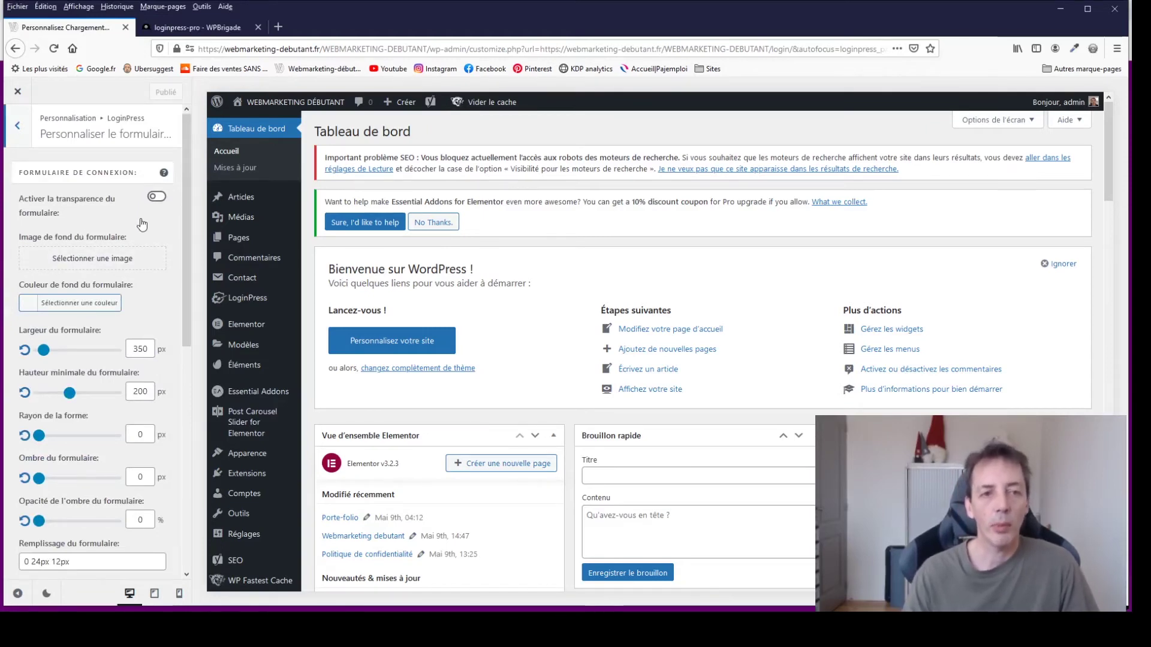
Try the login form's transparency by publishing it and checking the live login page, and turn it off again.
{"action": "left_click", "coordinate": [156, 197]}
{"action": "left_click", "coordinate": [147, 95]}
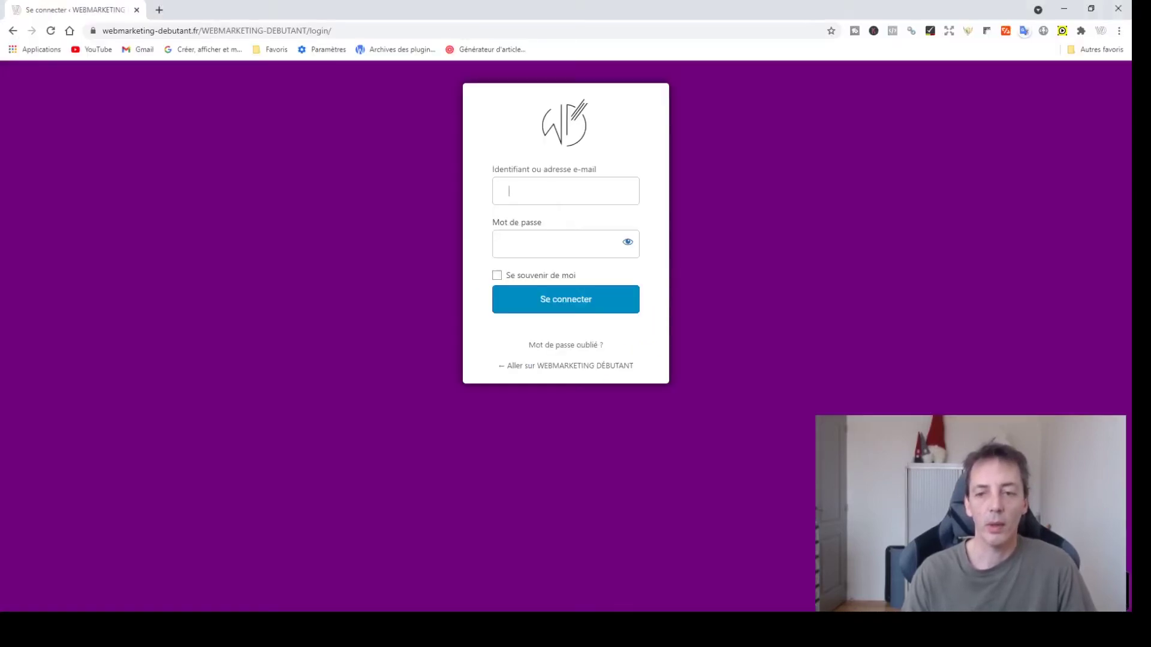
{"action": "left_click", "coordinate": [51, 30]}
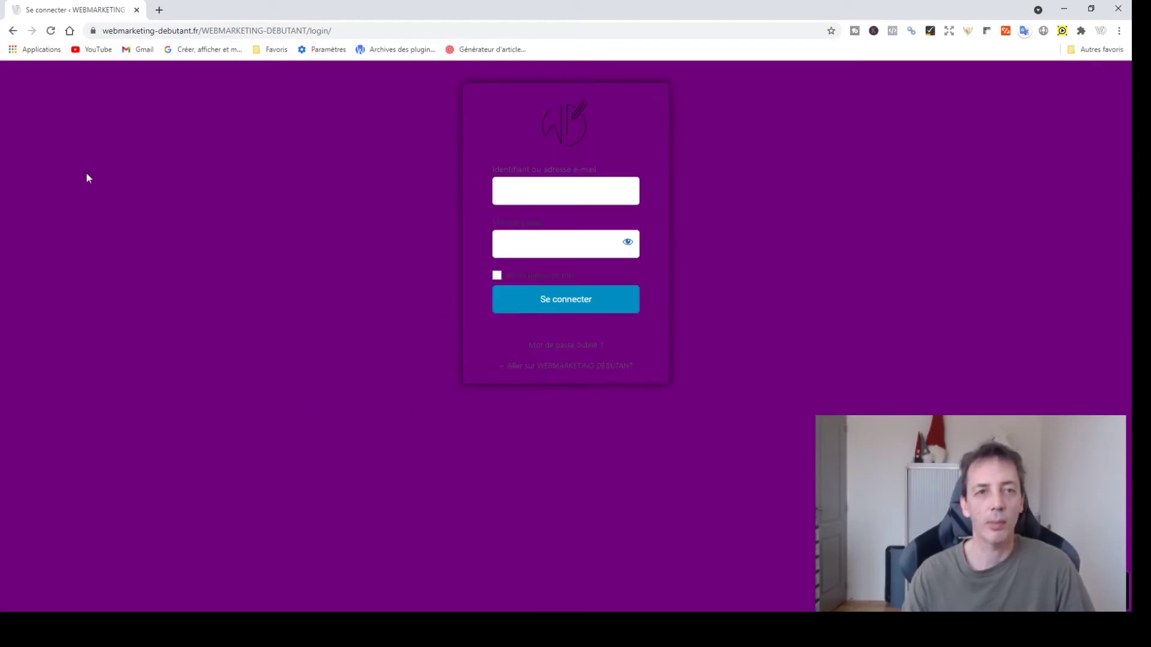
{"action": "left_click", "coordinate": [599, 575]}
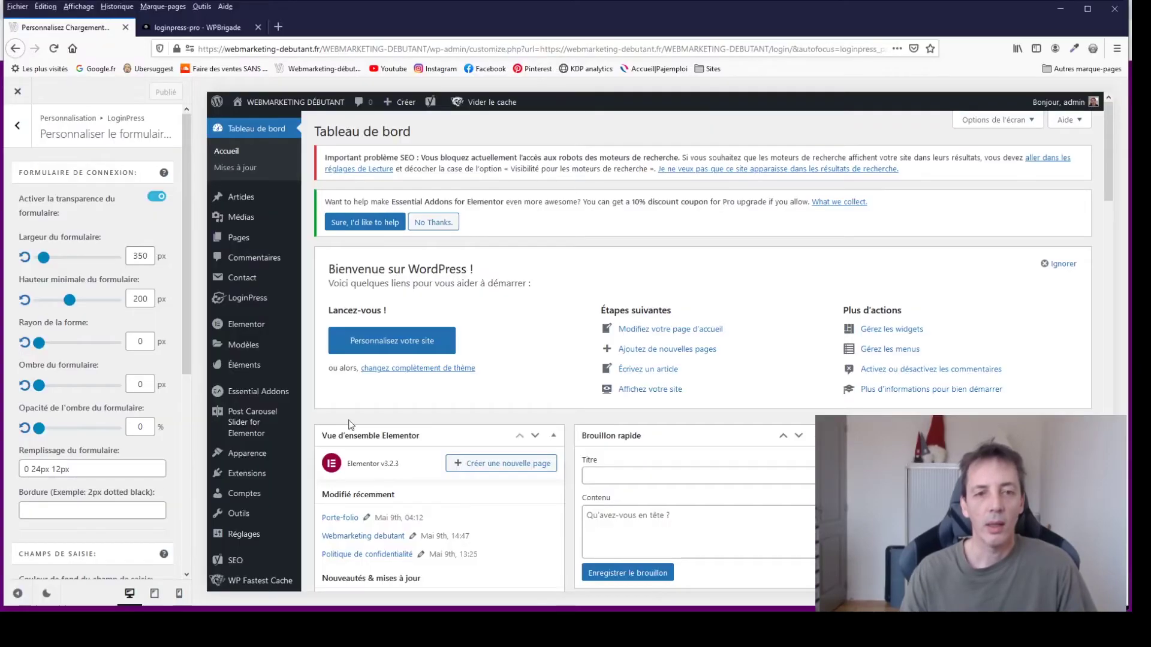
{"action": "left_click", "coordinate": [156, 197]}
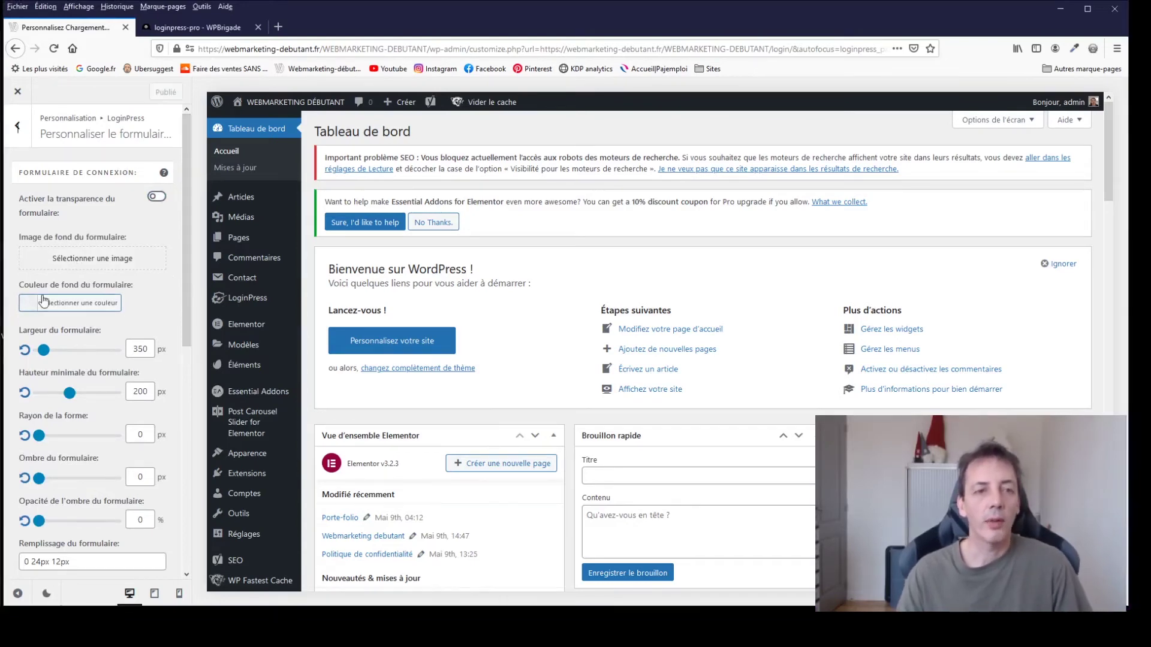
Set the login form's background color to white (#ffffff), publish it and check the reloaded login page.
{"action": "left_click", "coordinate": [26, 304]}
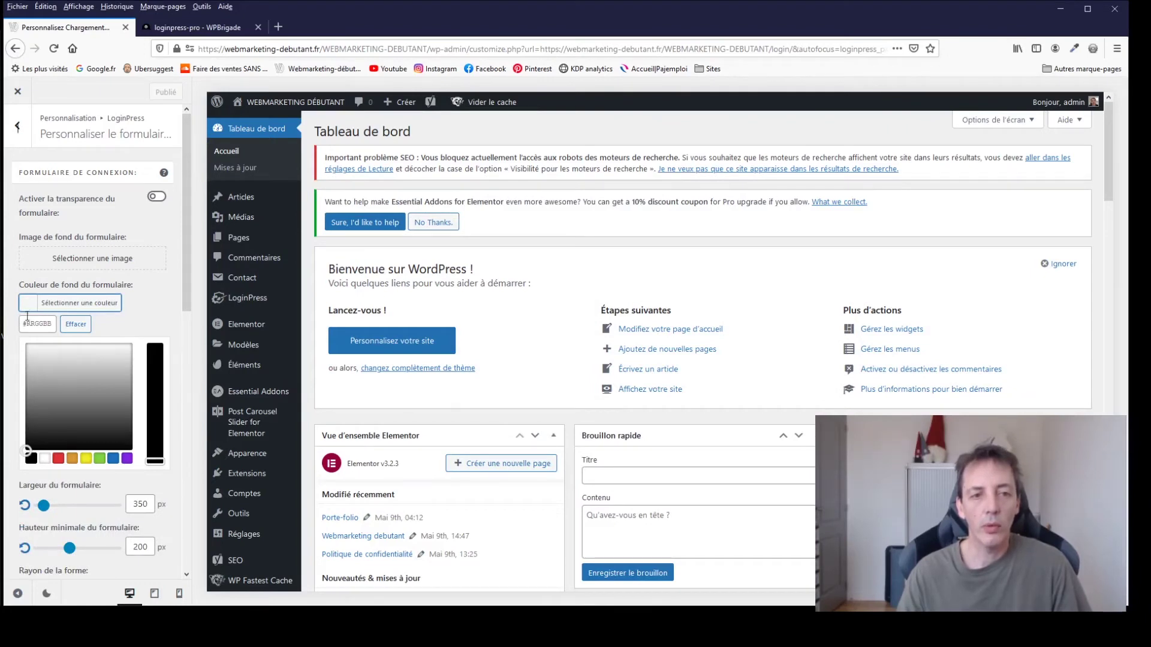
{"action": "left_click", "coordinate": [44, 458]}
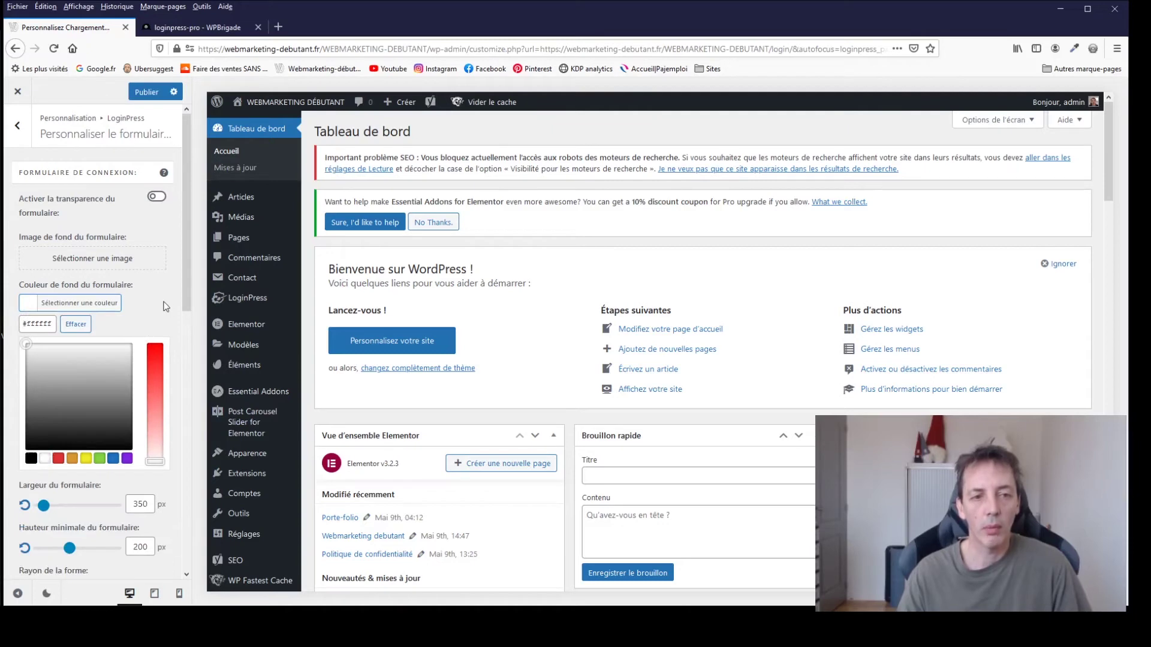
{"action": "left_click", "coordinate": [150, 92]}
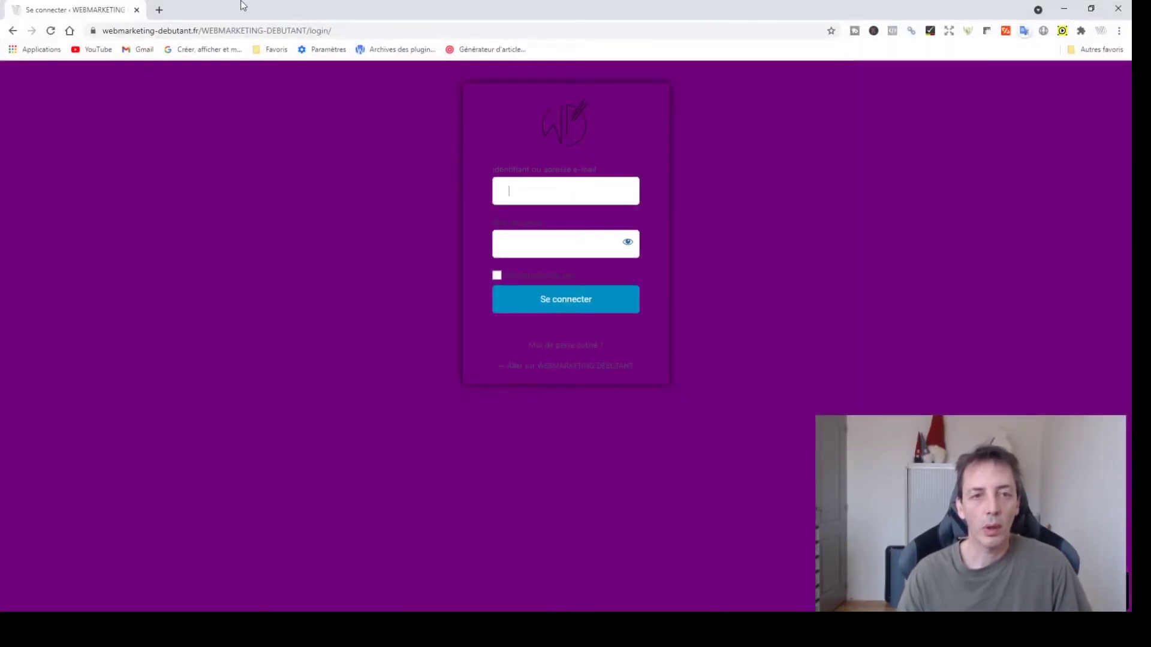
{"action": "left_click", "coordinate": [50, 30]}
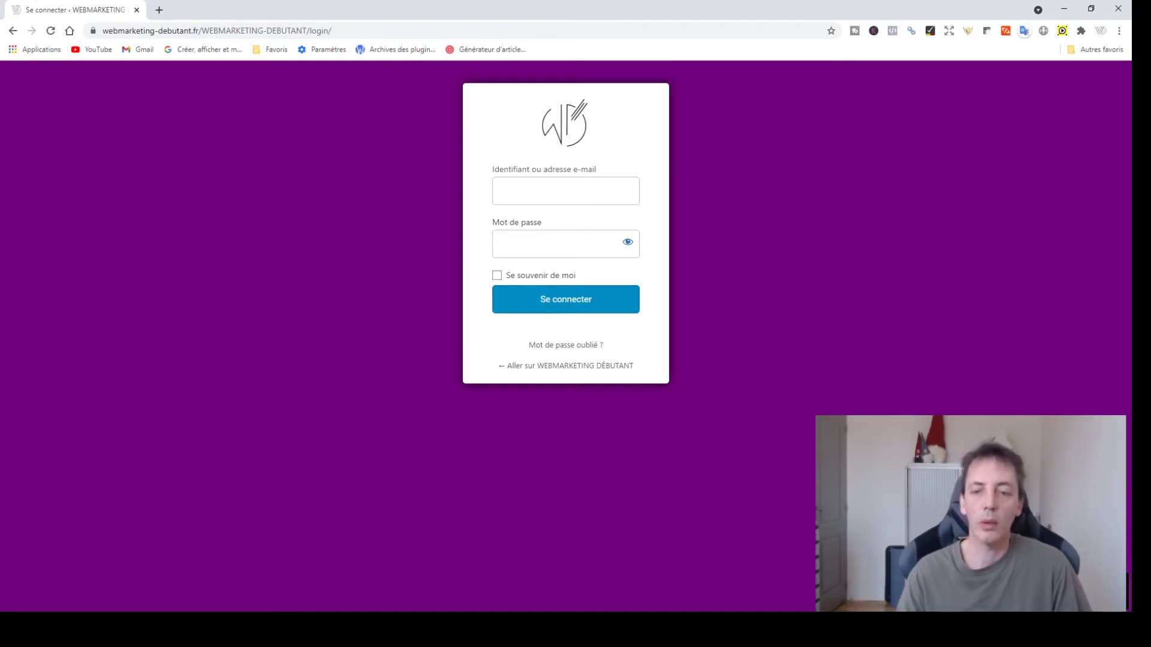
Return to the customizer in Firefox and set the login form's border to 2px solid #e11363.
{"action": "left_click", "coordinate": [600, 576]}
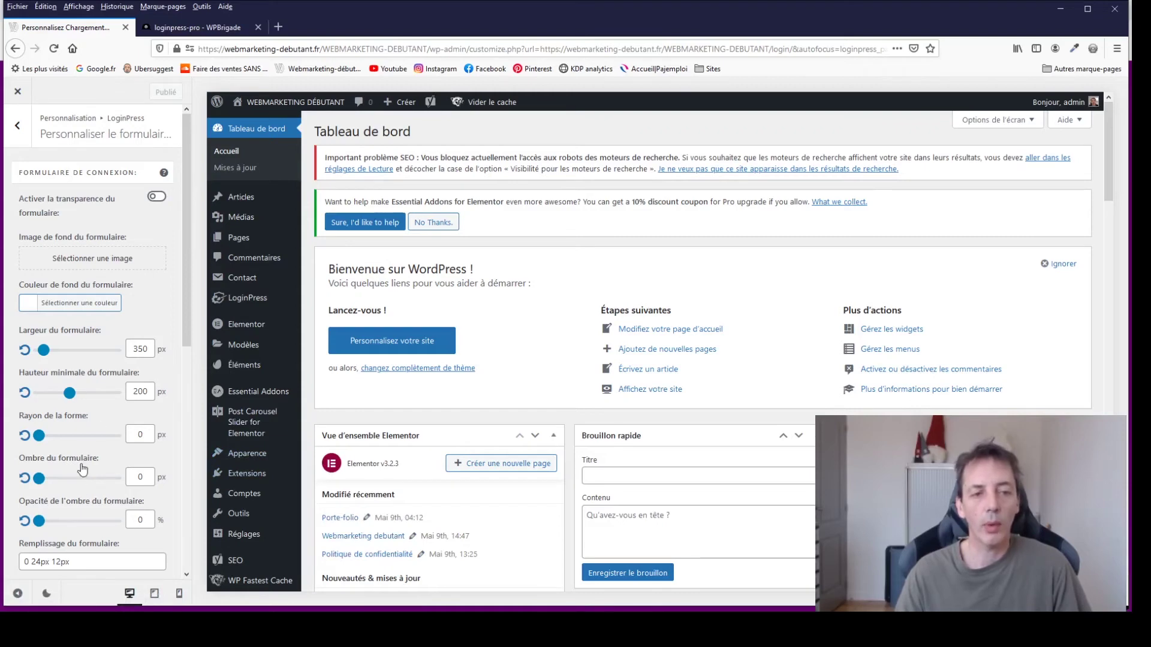
{"action": "scroll", "coordinate": [73, 477], "scroll_direction": "down", "scroll_amount": 5}
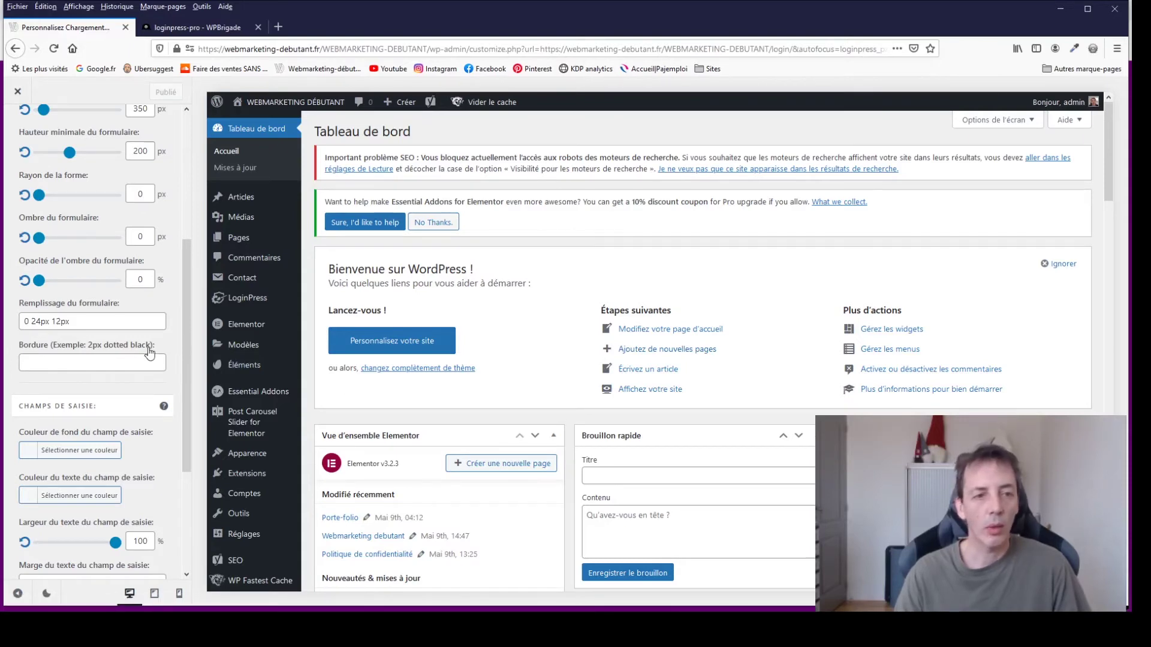
{"action": "left_click", "coordinate": [74, 357]}
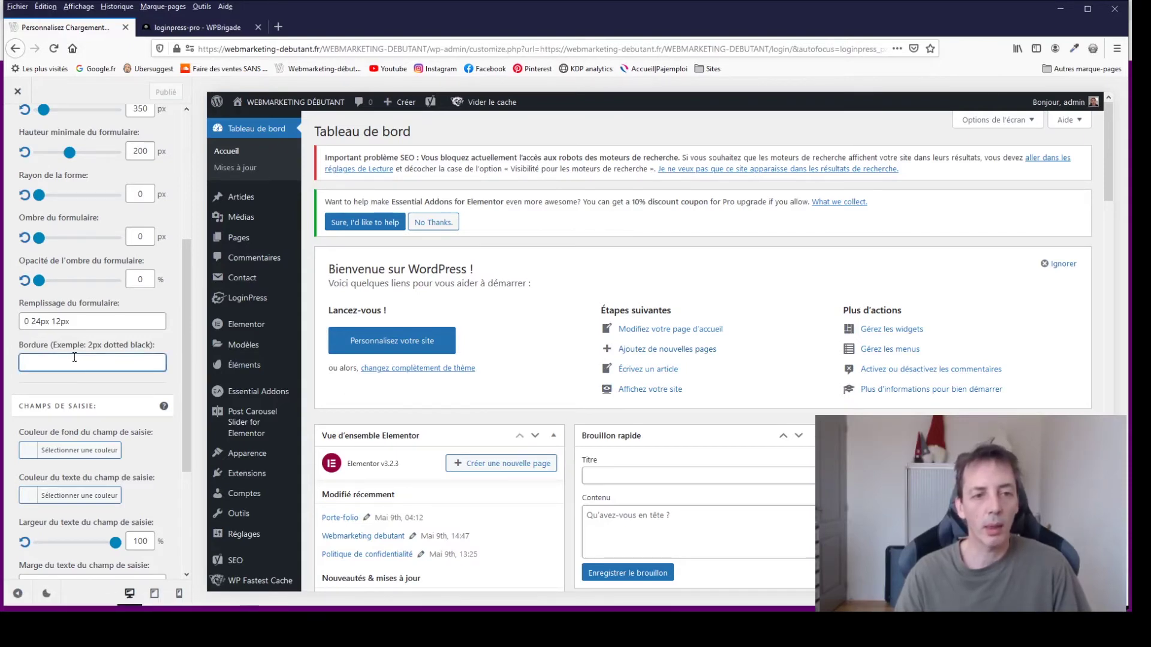
{"action": "type", "text": "2"}
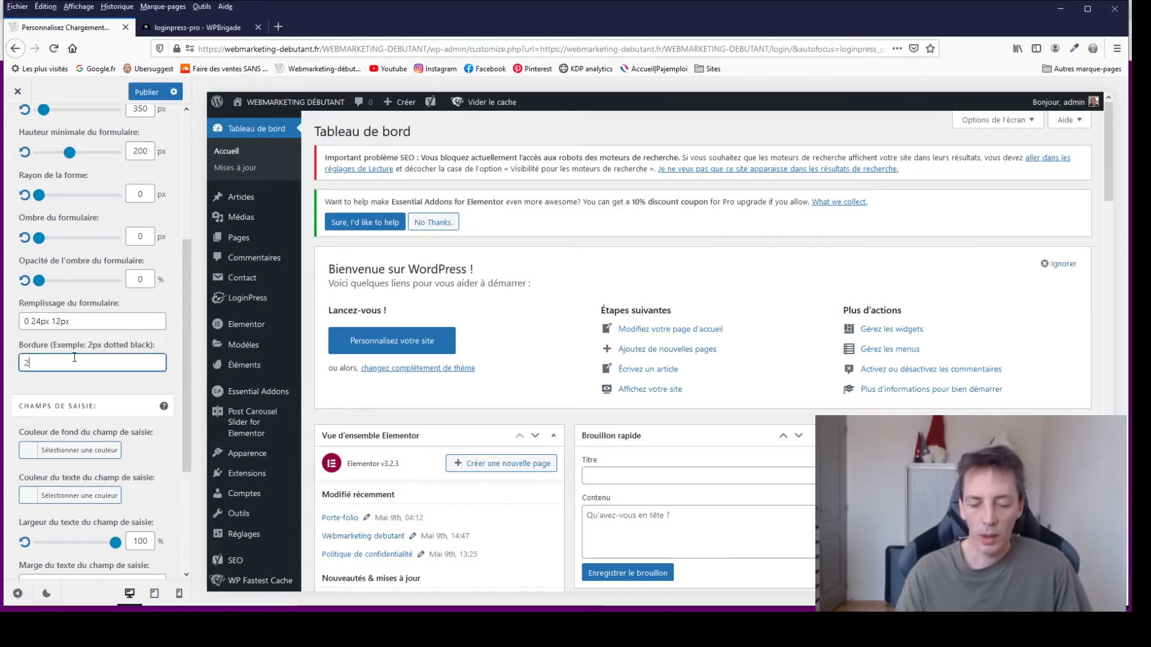
{"action": "type", "text": "px solid"}
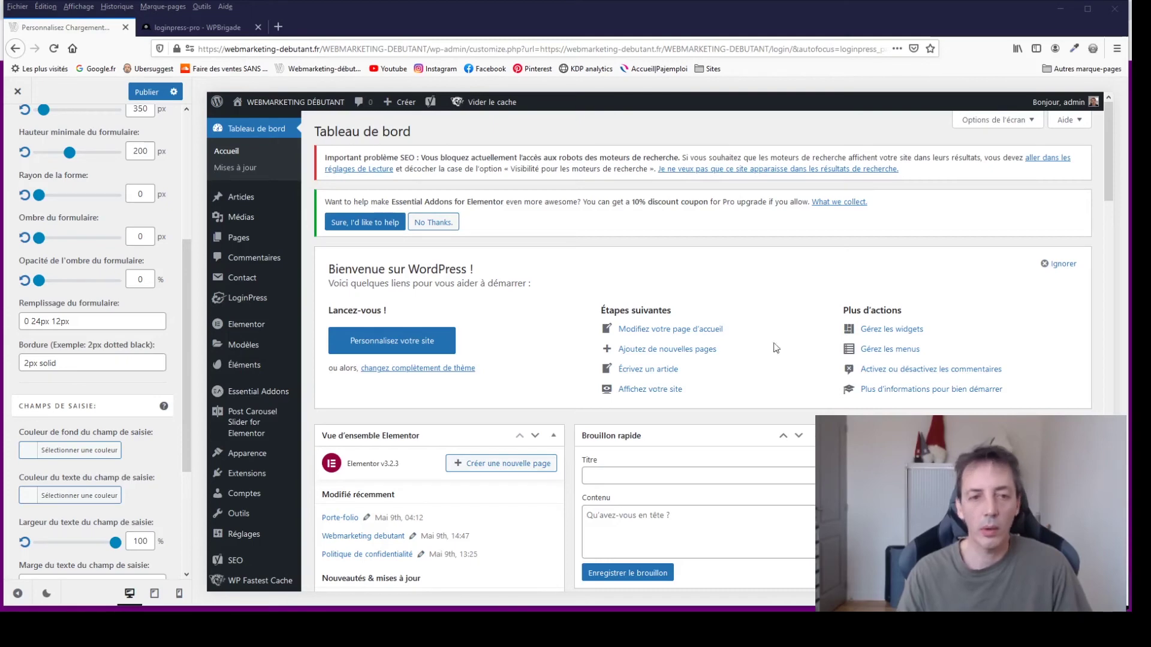
{"action": "left_click", "coordinate": [111, 366]}
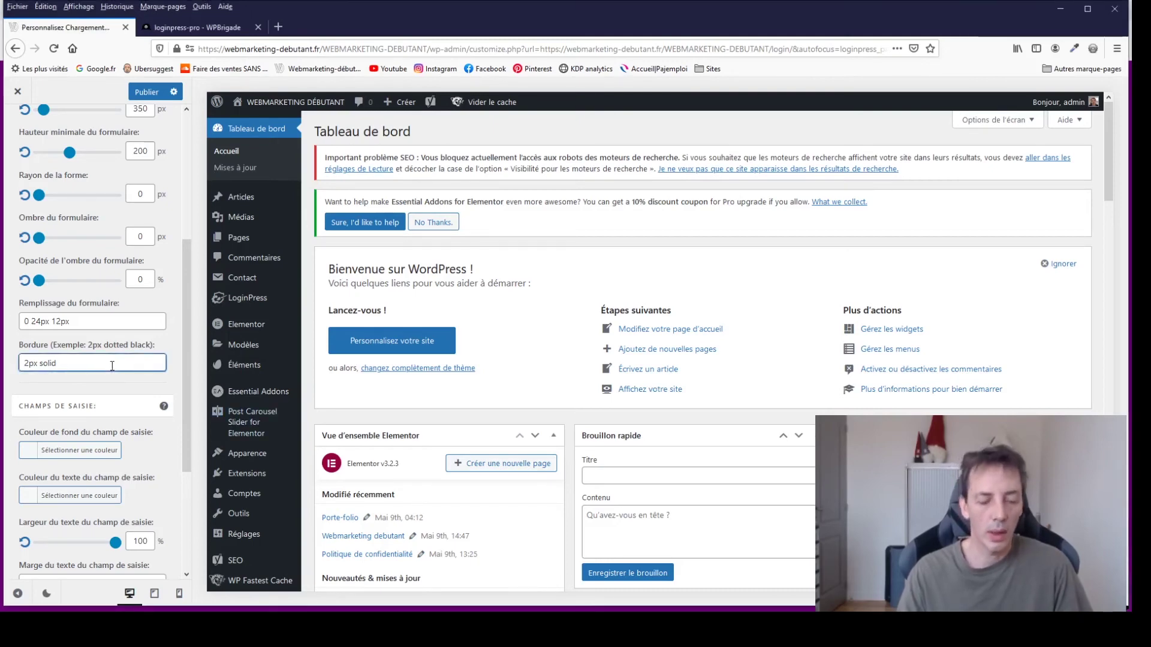
{"action": "type", "text": "#"}
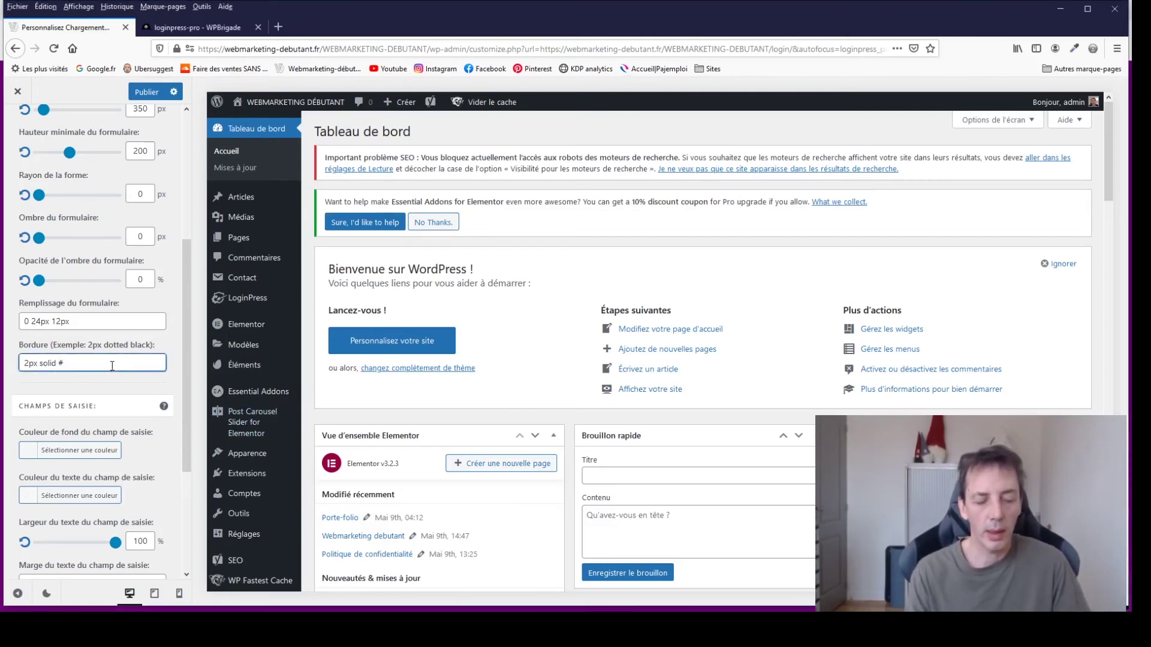
{"action": "type", "text": "e11363"}
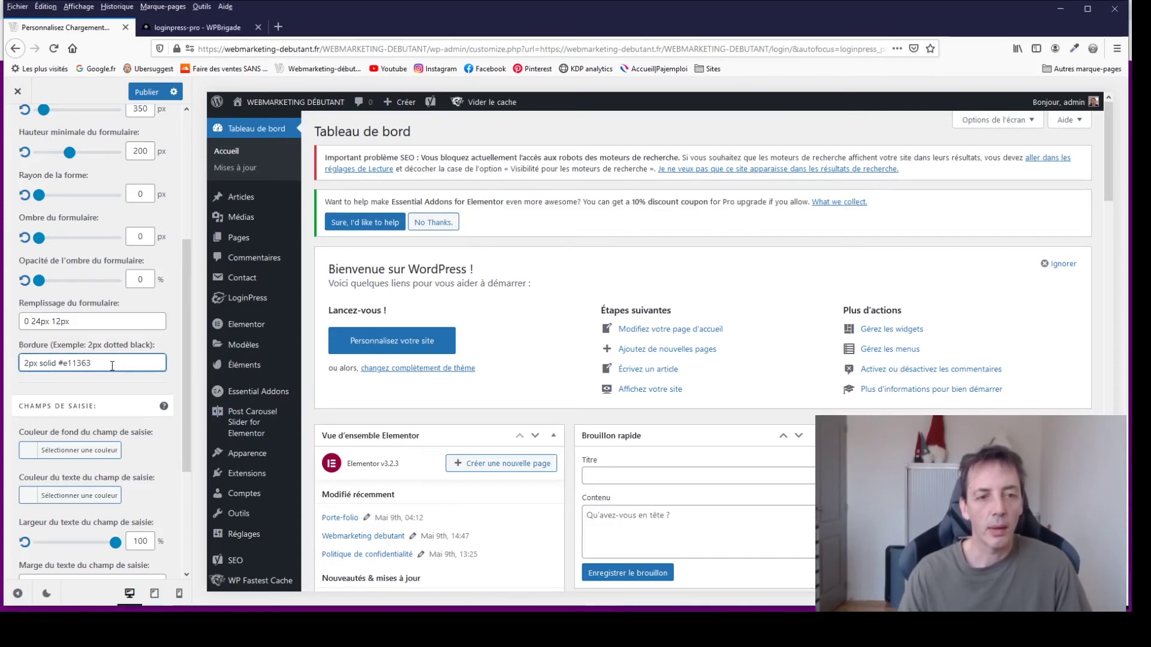
Publish the border change and check it on the reloaded login page in Chrome.
{"action": "left_click", "coordinate": [146, 92]}
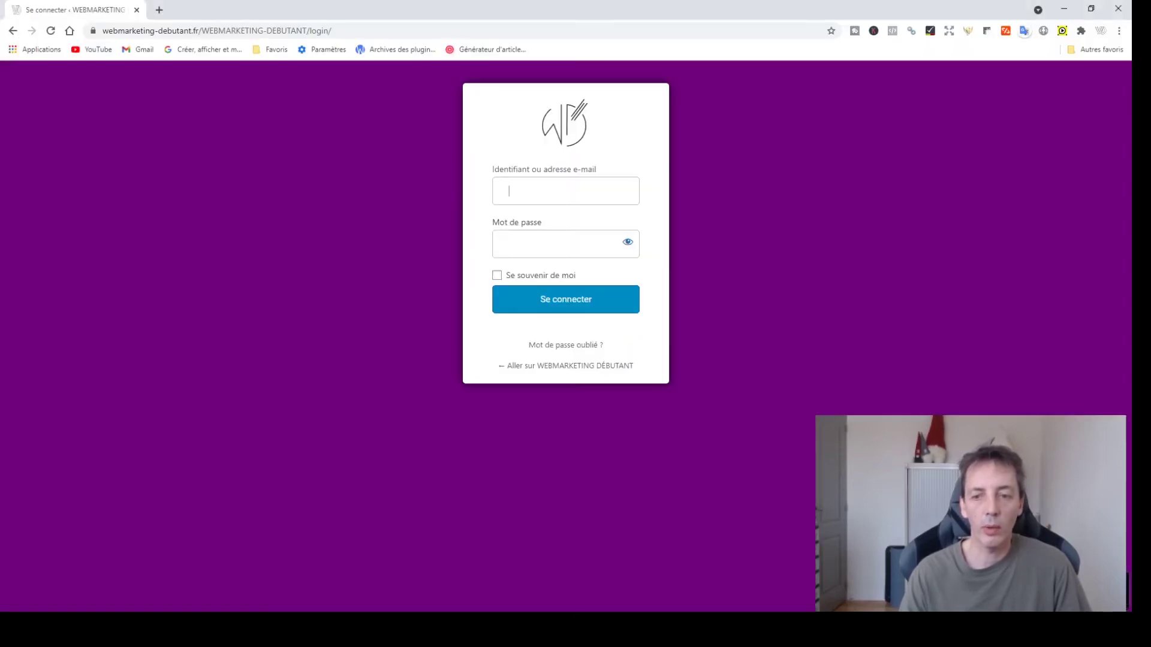
{"action": "left_click", "coordinate": [336, 625]}
{"action": "left_click", "coordinate": [51, 30]}
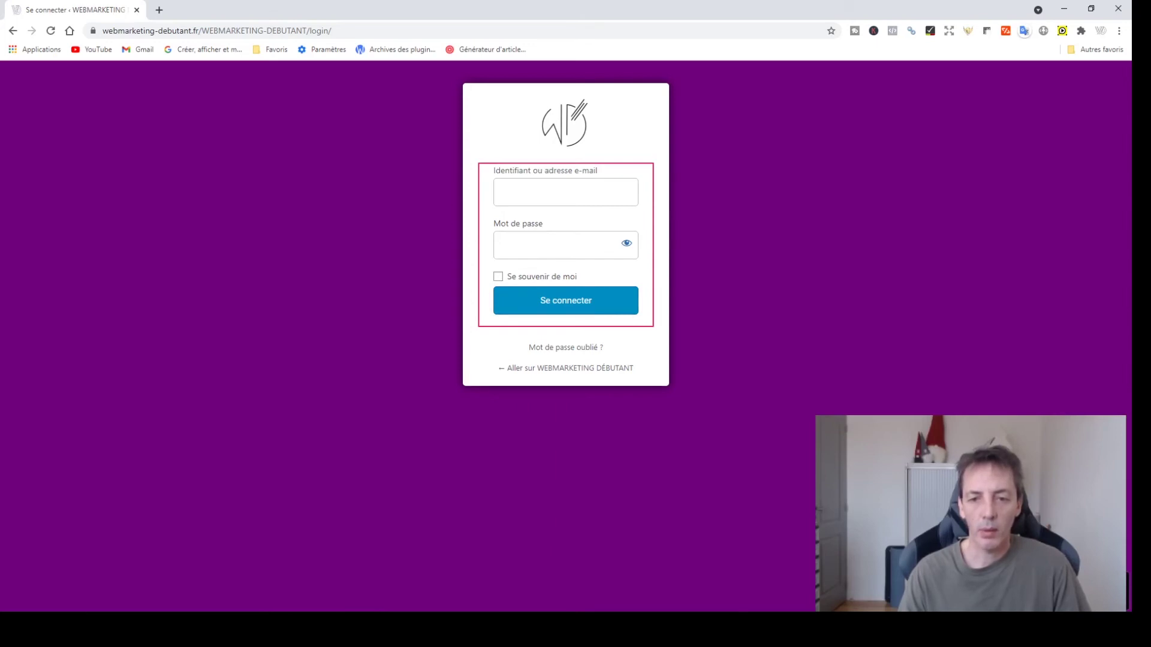
Go back to the customizer in Firefox and clear the login form's border value.
{"action": "mouse_move", "coordinate": [599, 630]}
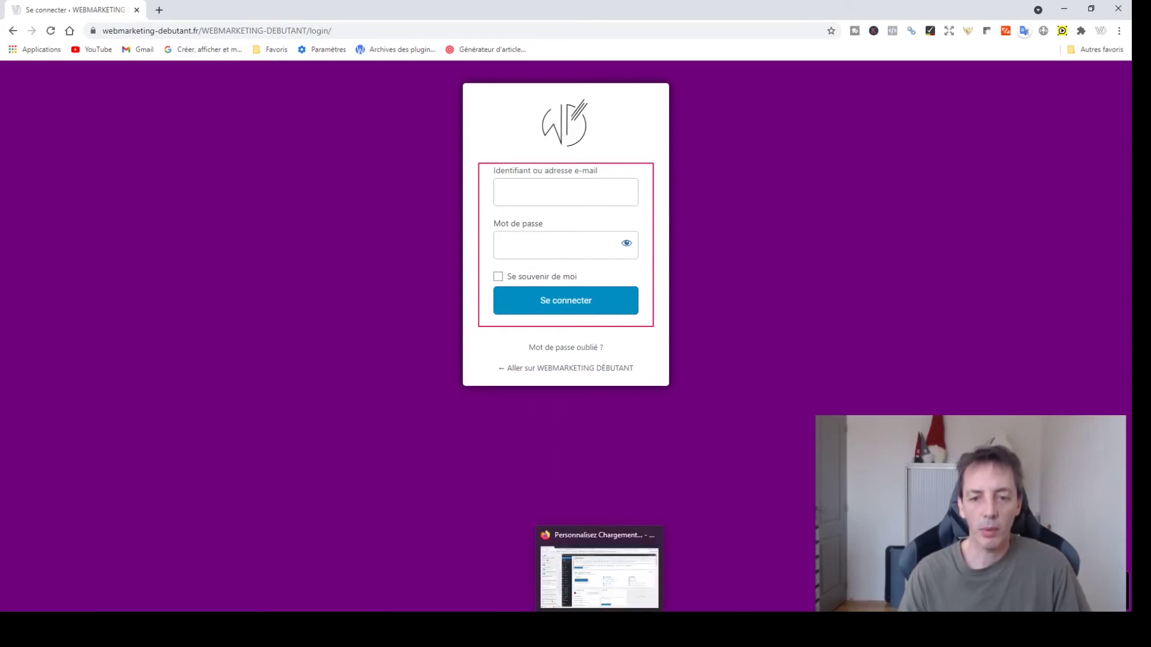
{"action": "left_click", "coordinate": [600, 577]}
{"action": "left_click", "coordinate": [90, 363]}
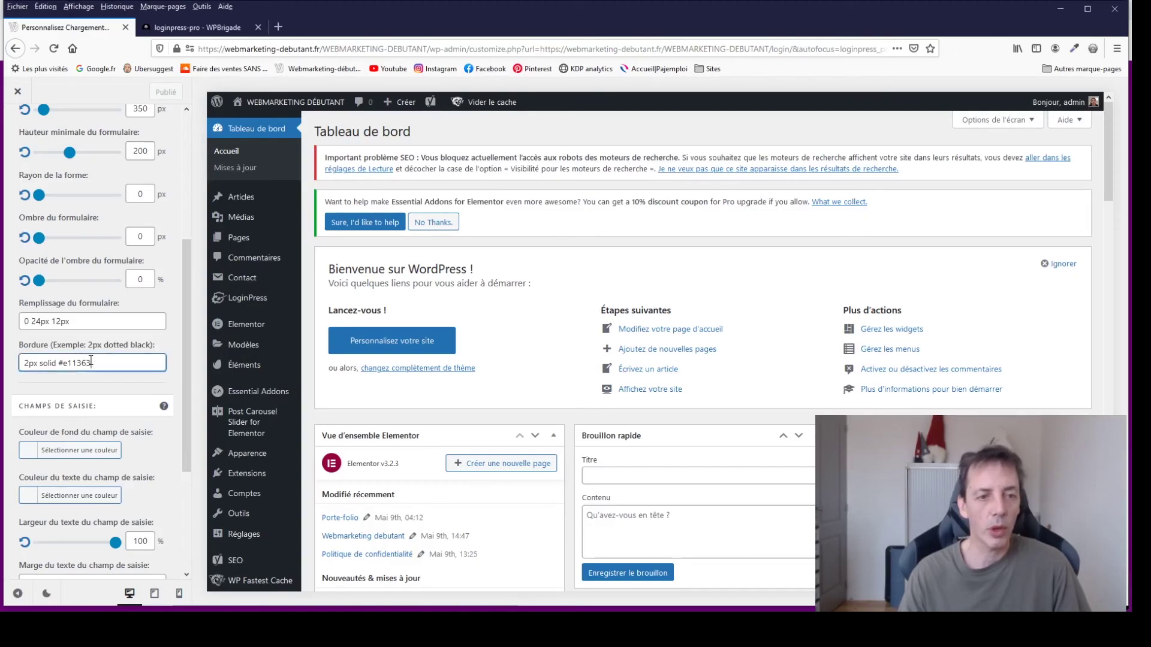
{"action": "key", "text": "ctrl+a"}
{"action": "key", "text": "BackSpace"}
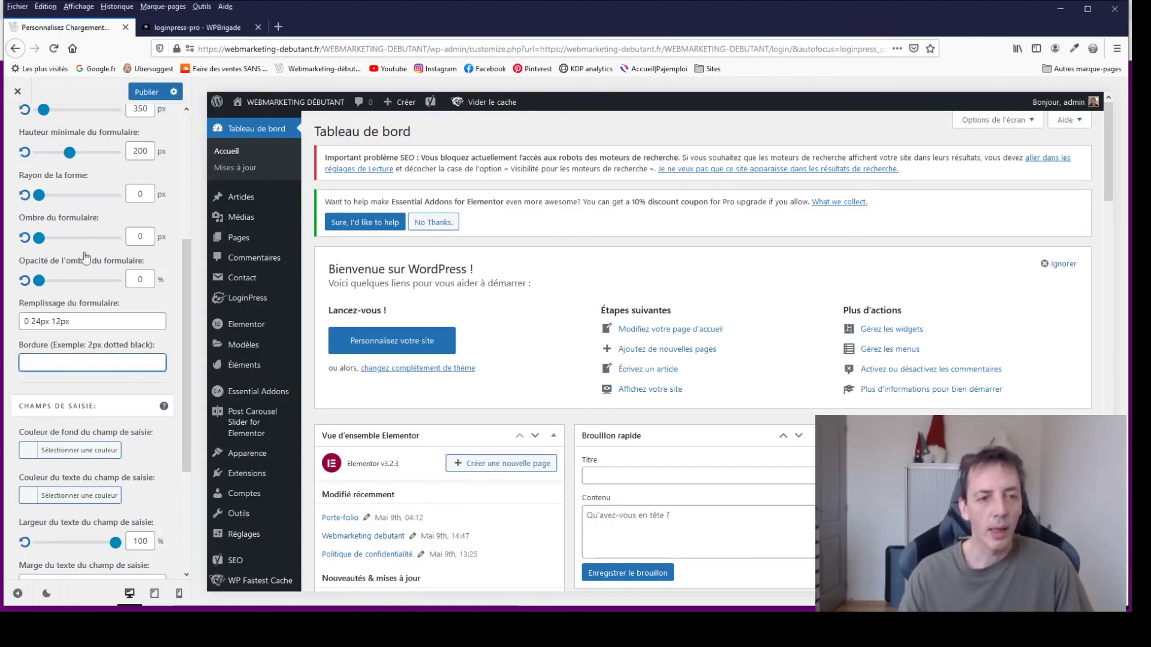
Compare the input field options with the live login page, and set the input field label color to #e11363.
{"action": "scroll", "coordinate": [117, 443], "scroll_direction": "down", "scroll_amount": 2}
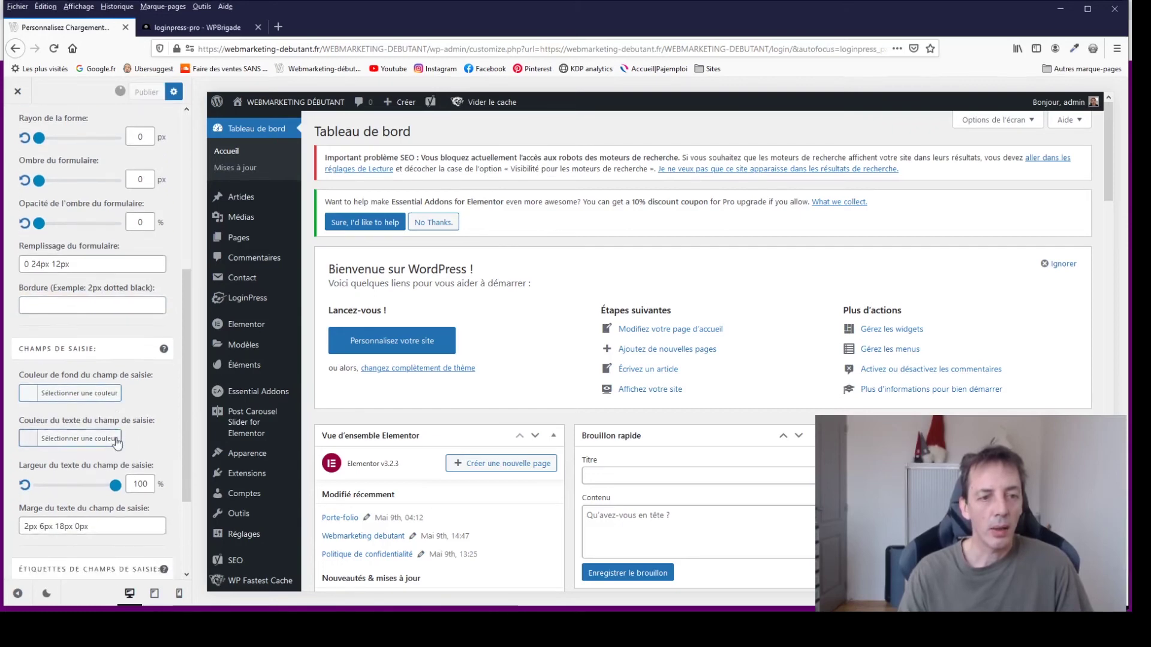
{"action": "scroll", "coordinate": [117, 440], "scroll_direction": "down", "scroll_amount": 2}
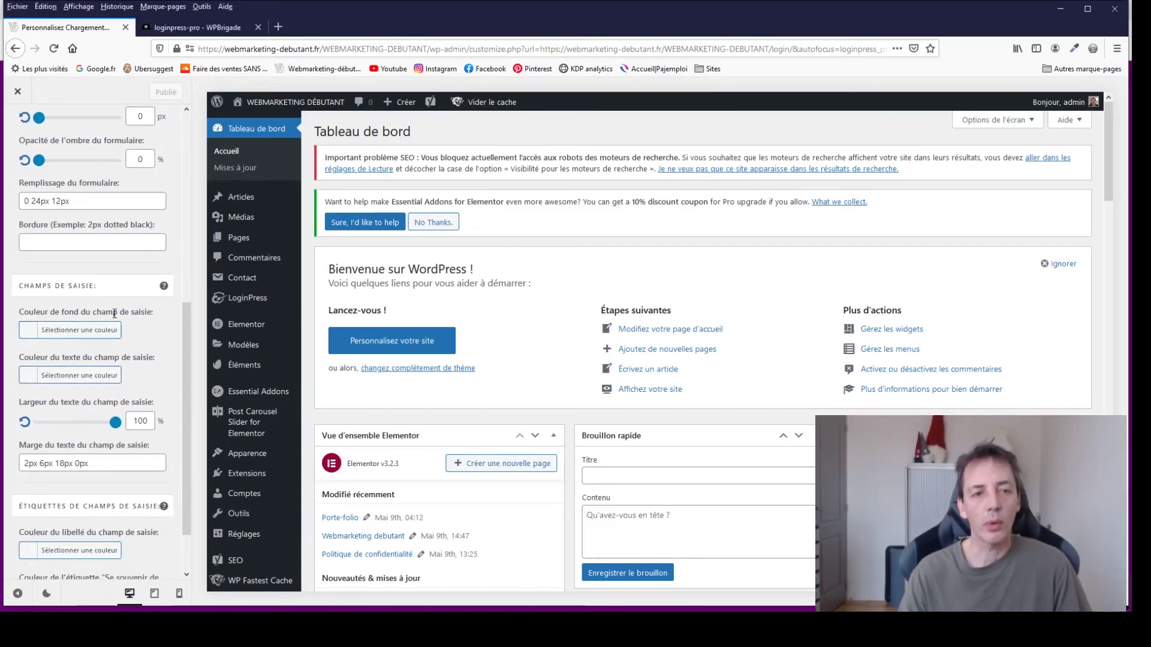
{"action": "key", "text": "alt+Tab"}
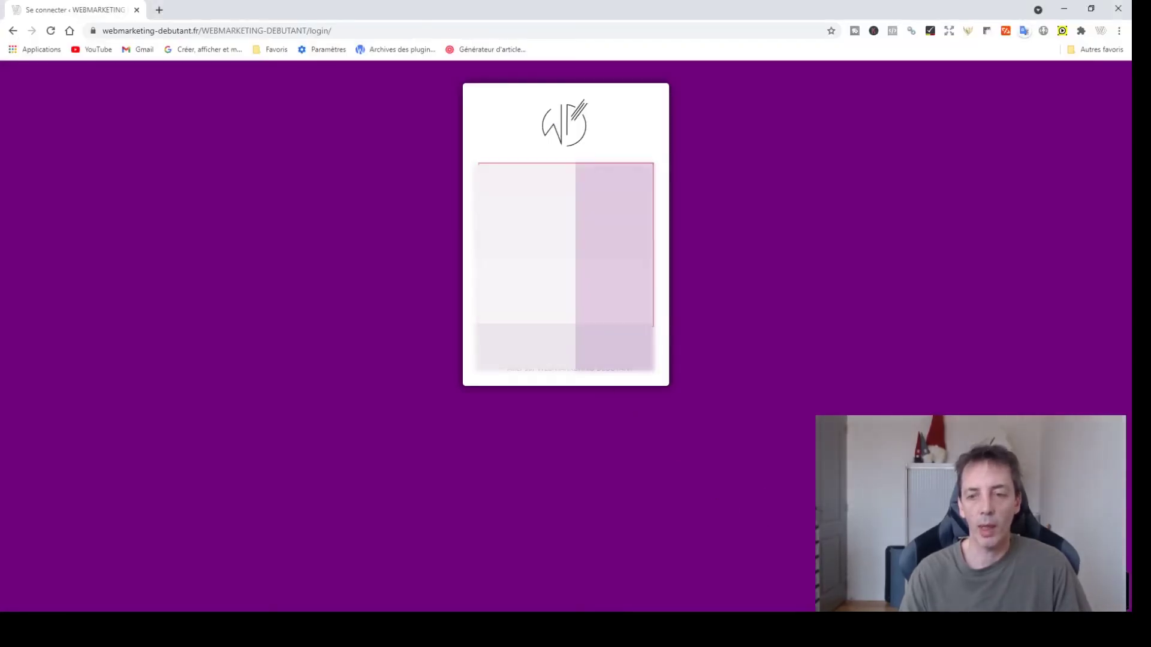
{"action": "key", "text": "alt+Tab"}
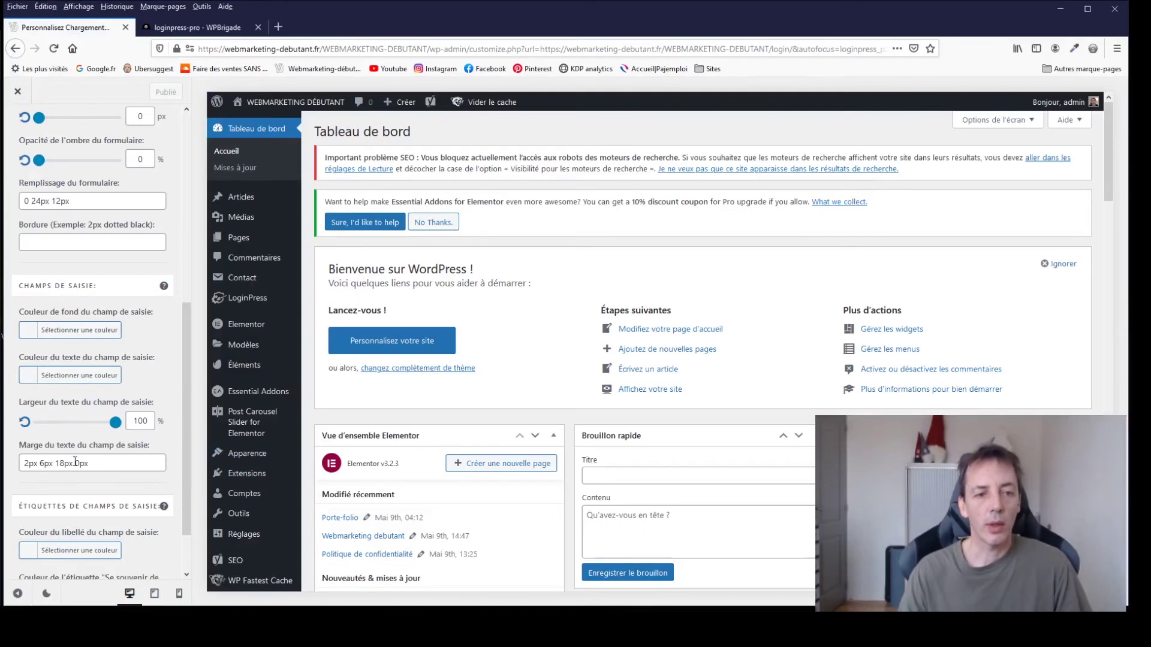
{"action": "scroll", "coordinate": [74, 462], "scroll_direction": "down", "scroll_amount": 2}
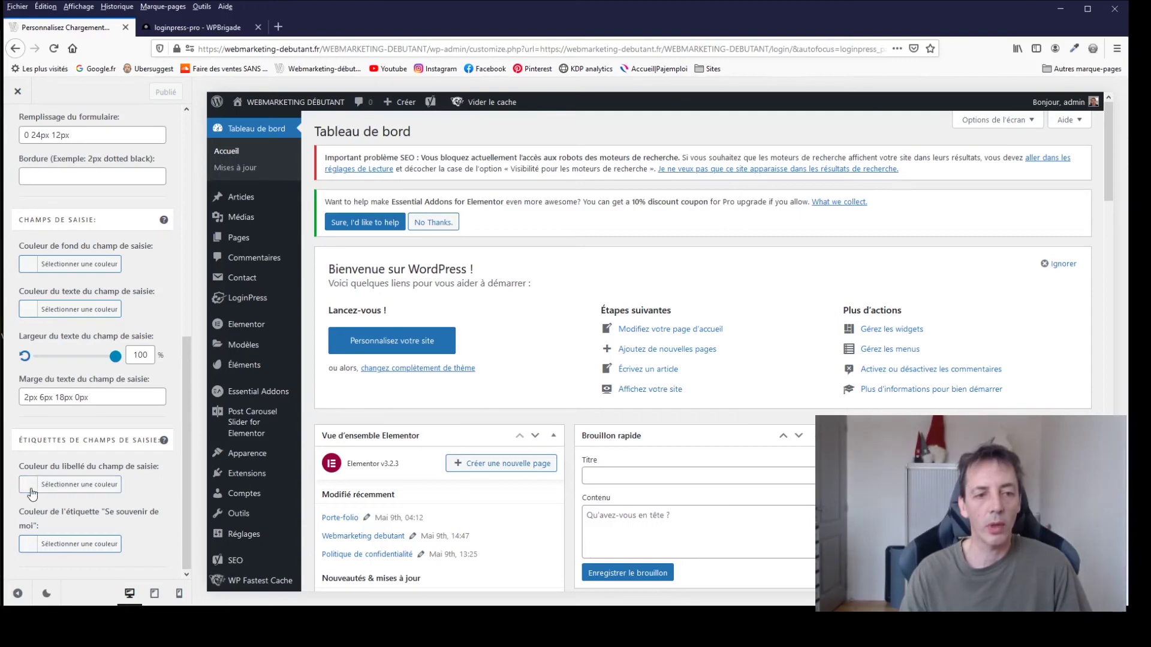
{"action": "left_click", "coordinate": [78, 485]}
{"action": "scroll", "coordinate": [82, 514], "scroll_direction": "down", "scroll_amount": 2}
{"action": "scroll", "coordinate": [81, 514], "scroll_direction": "down", "scroll_amount": 4}
{"action": "left_click", "coordinate": [36, 350]}
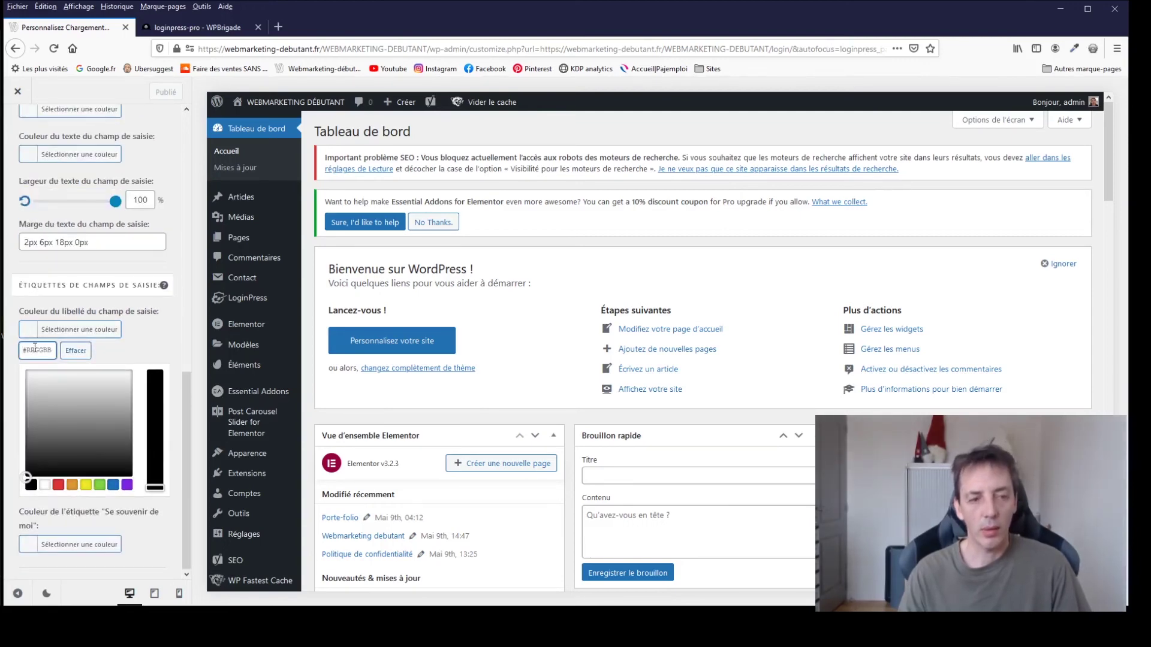
{"action": "type", "text": "#e11363"}
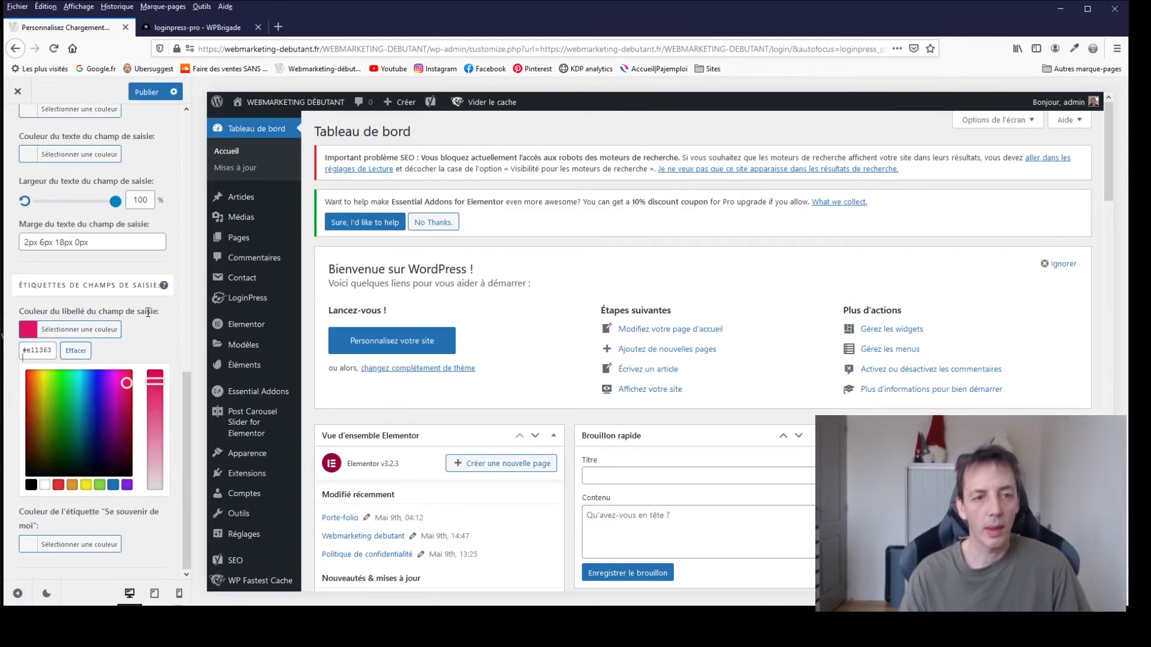
{"action": "left_click", "coordinate": [143, 329]}
Set the color of the "Se souvenir de moi" label to #e11363.
{"action": "left_click", "coordinate": [36, 544]}
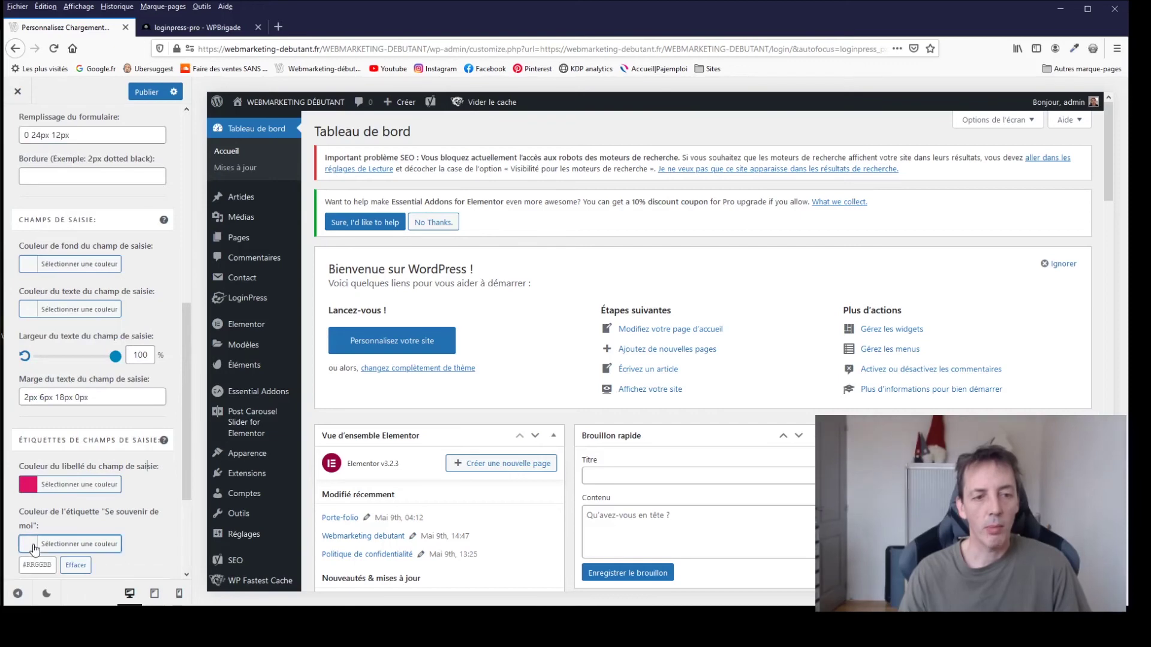
{"action": "left_click", "coordinate": [37, 563]}
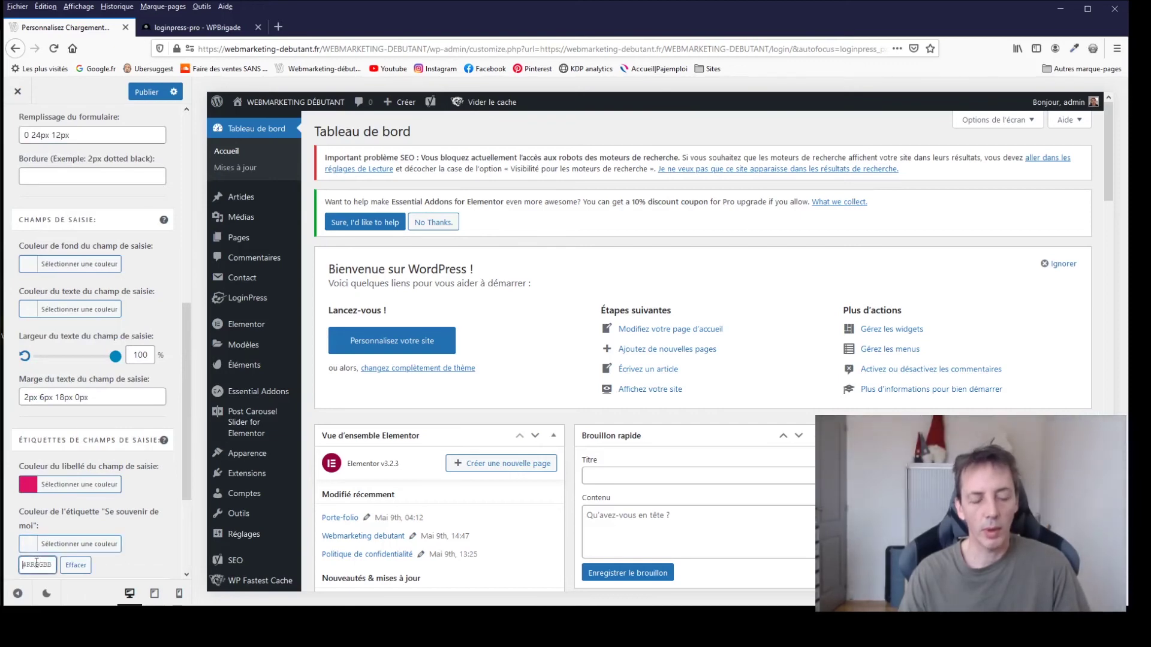
{"action": "type", "text": "#e11363"}
{"action": "left_click", "coordinate": [116, 517]}
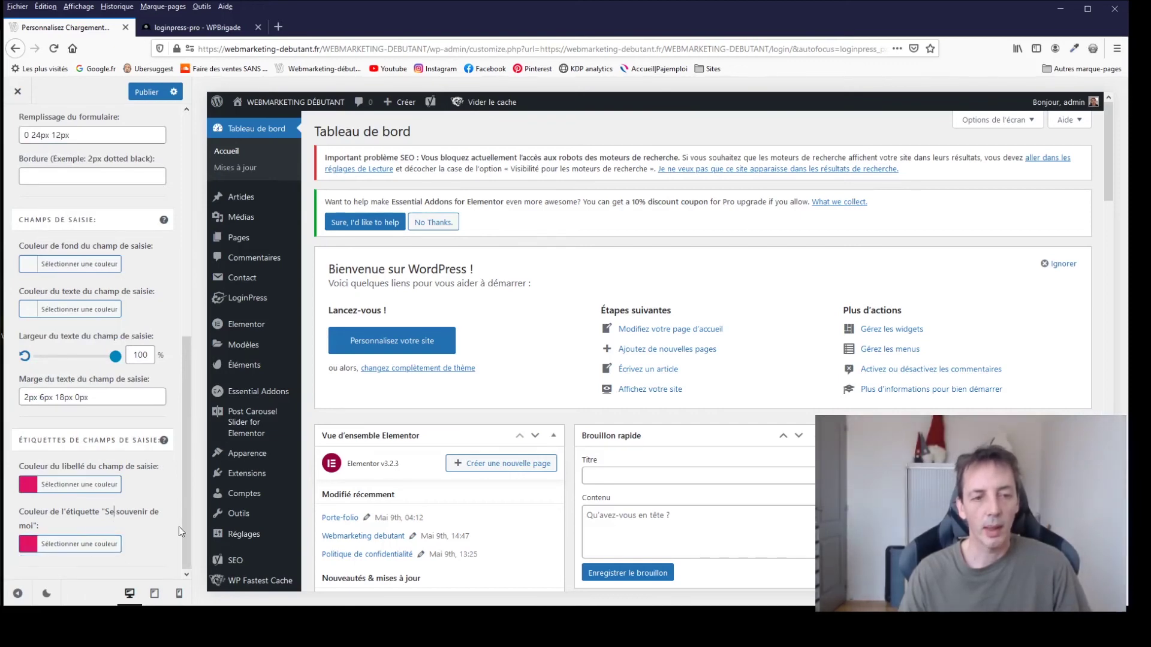
Publish the label colors and check them on the reloaded login page in Chrome.
{"action": "left_click", "coordinate": [147, 91]}
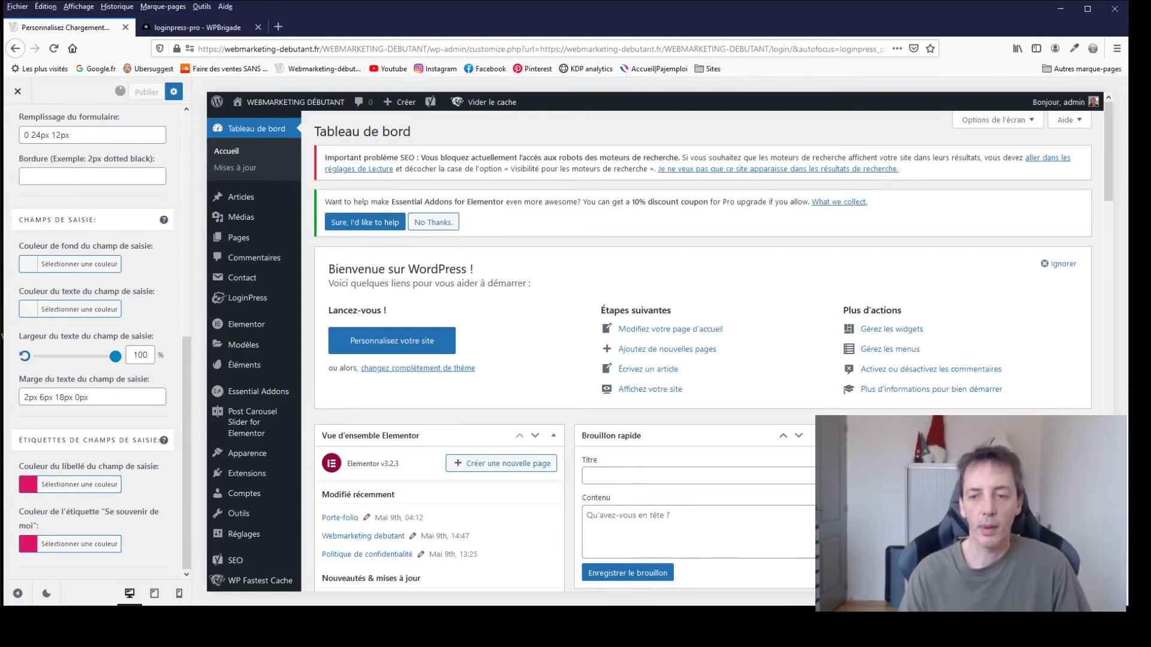
{"action": "key", "text": "alt+Tab"}
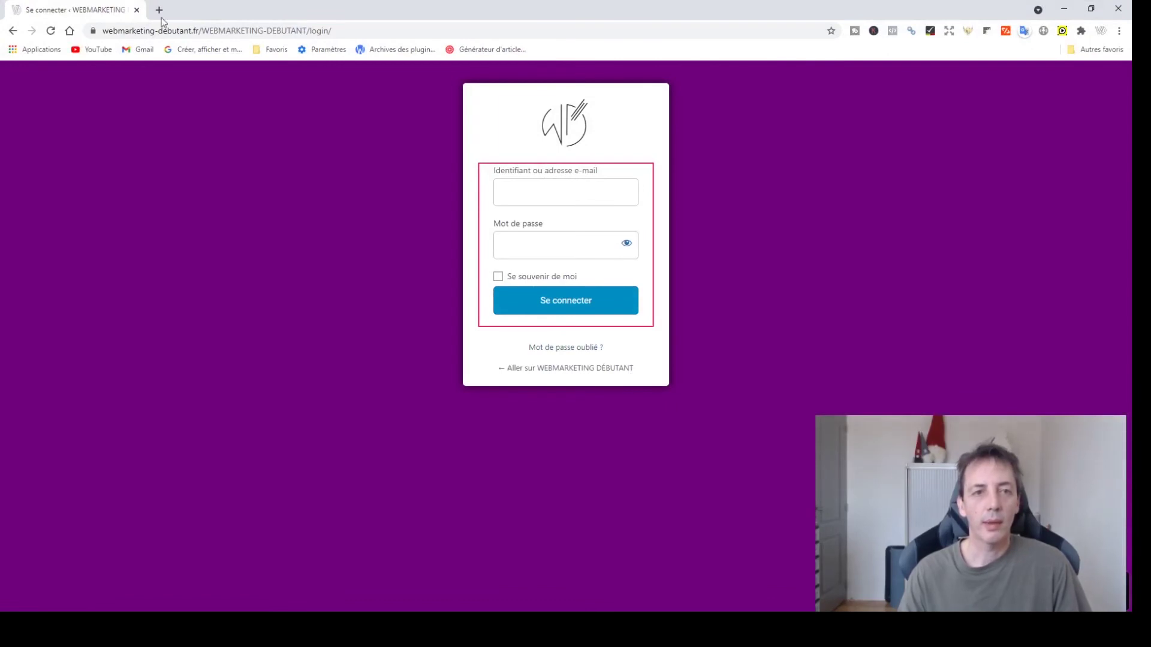
{"action": "left_click", "coordinate": [50, 30]}
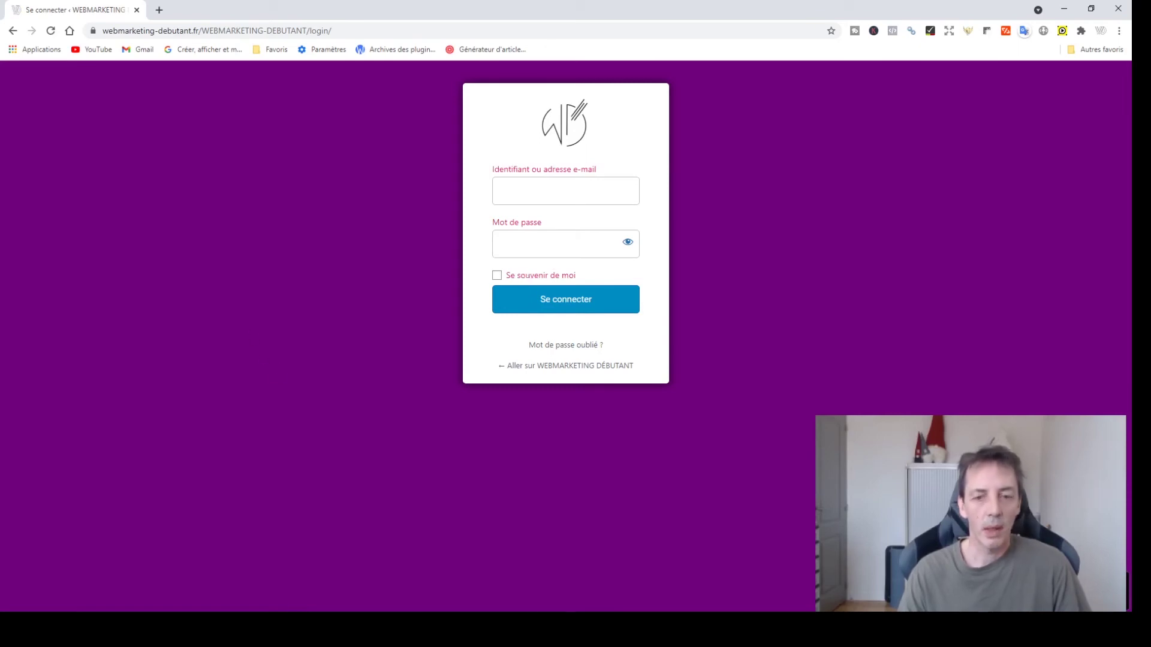
Return to the customizer in Firefox and open LoginPress's settings for the forgotten-password form.
{"action": "left_click", "coordinate": [600, 625]}
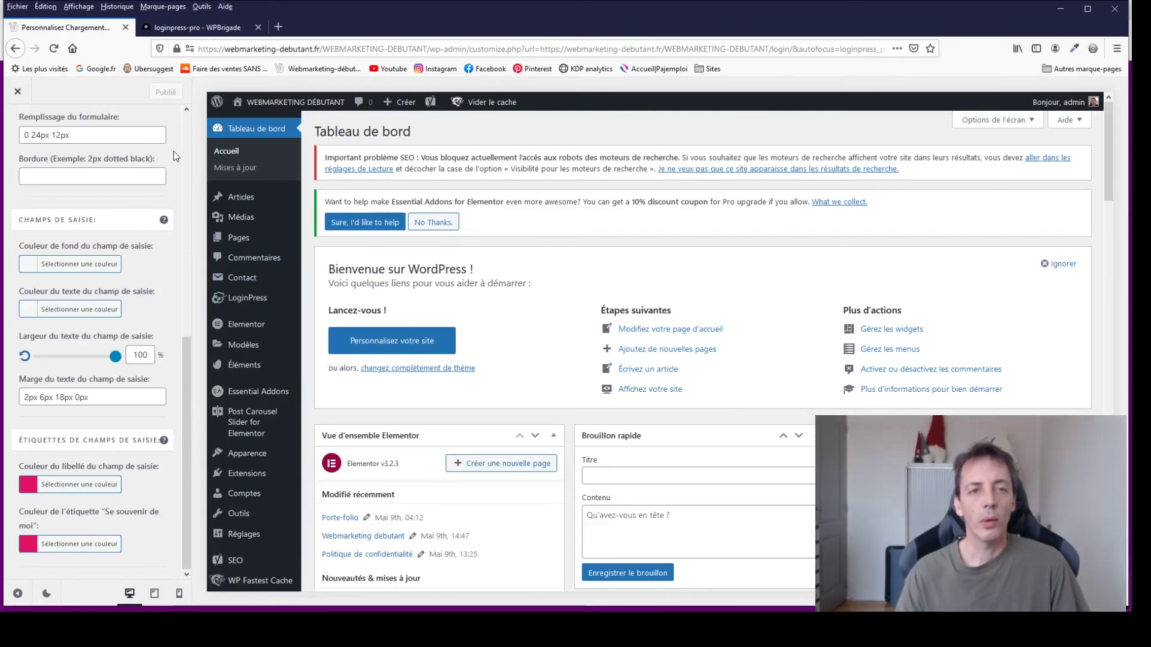
{"action": "scroll", "coordinate": [176, 155], "scroll_direction": "up", "scroll_amount": 7}
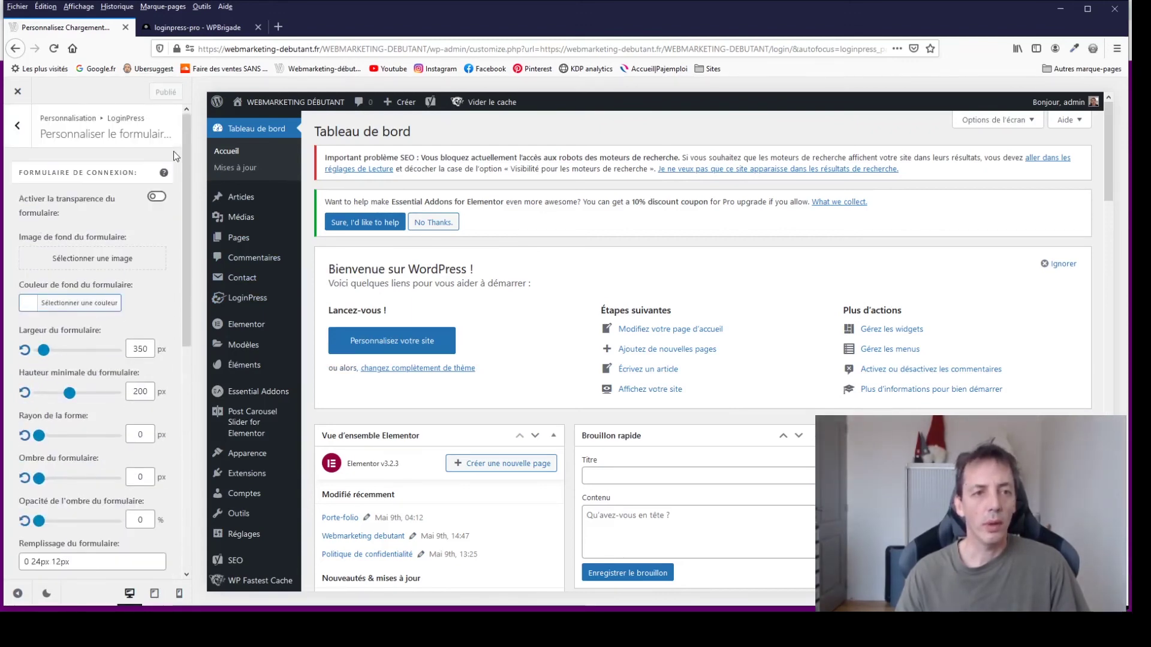
{"action": "left_click", "coordinate": [17, 125]}
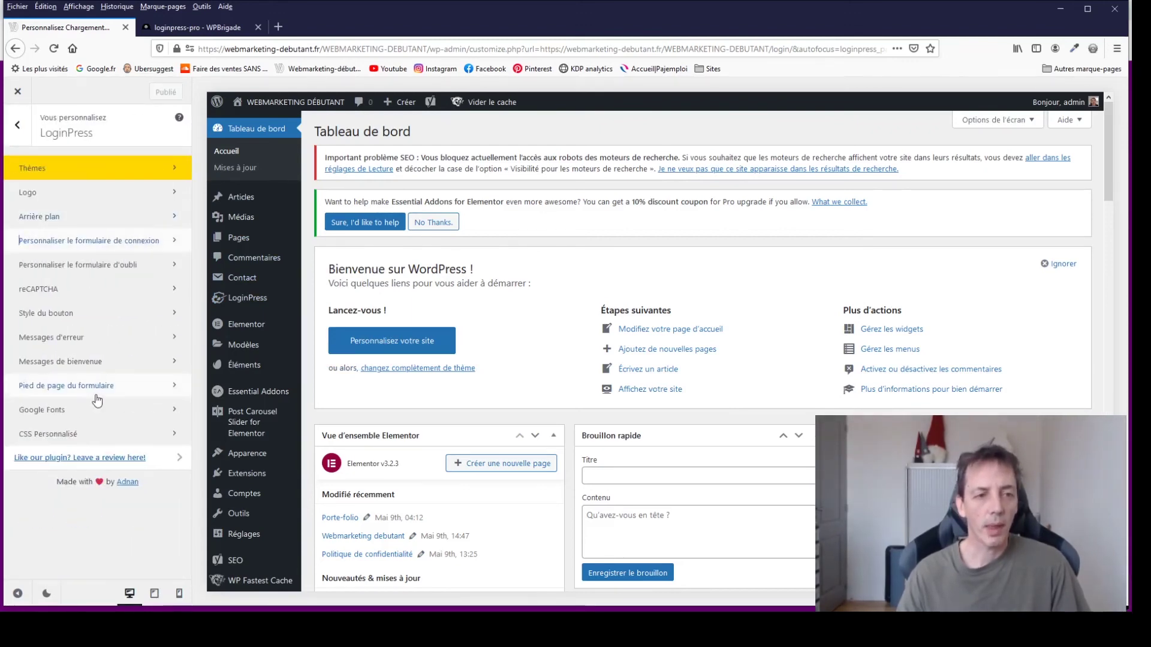
{"action": "left_click", "coordinate": [70, 272]}
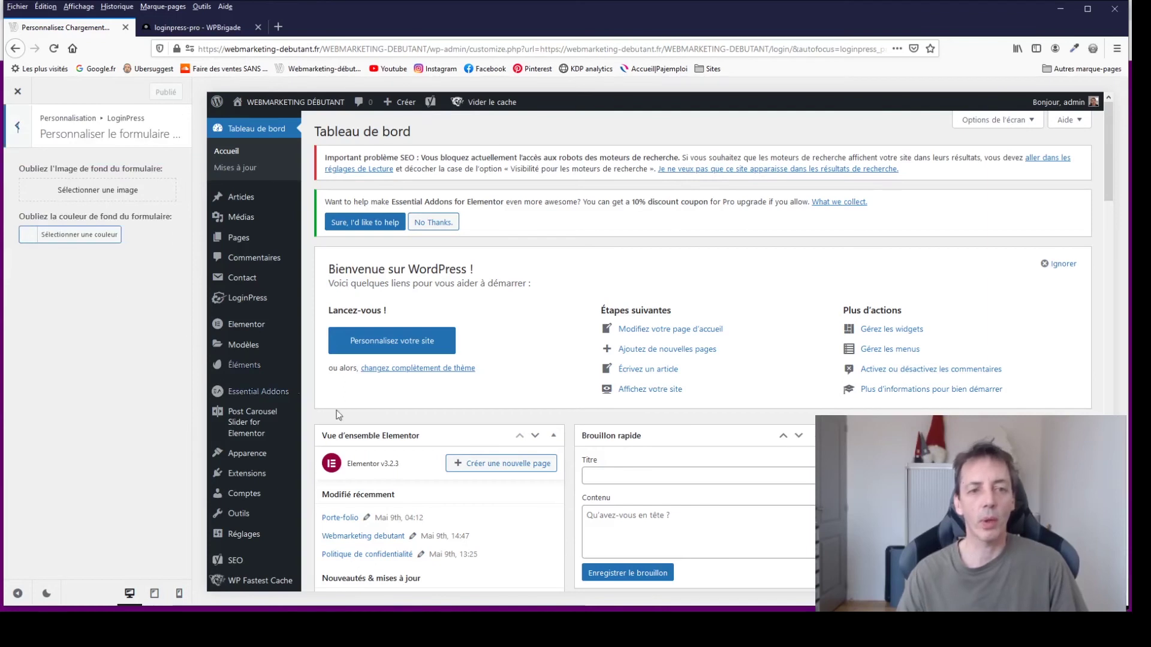
Reload the live login page in Chrome and open its forgotten-password form to examine its appearance.
{"action": "key", "text": "alt+Tab"}
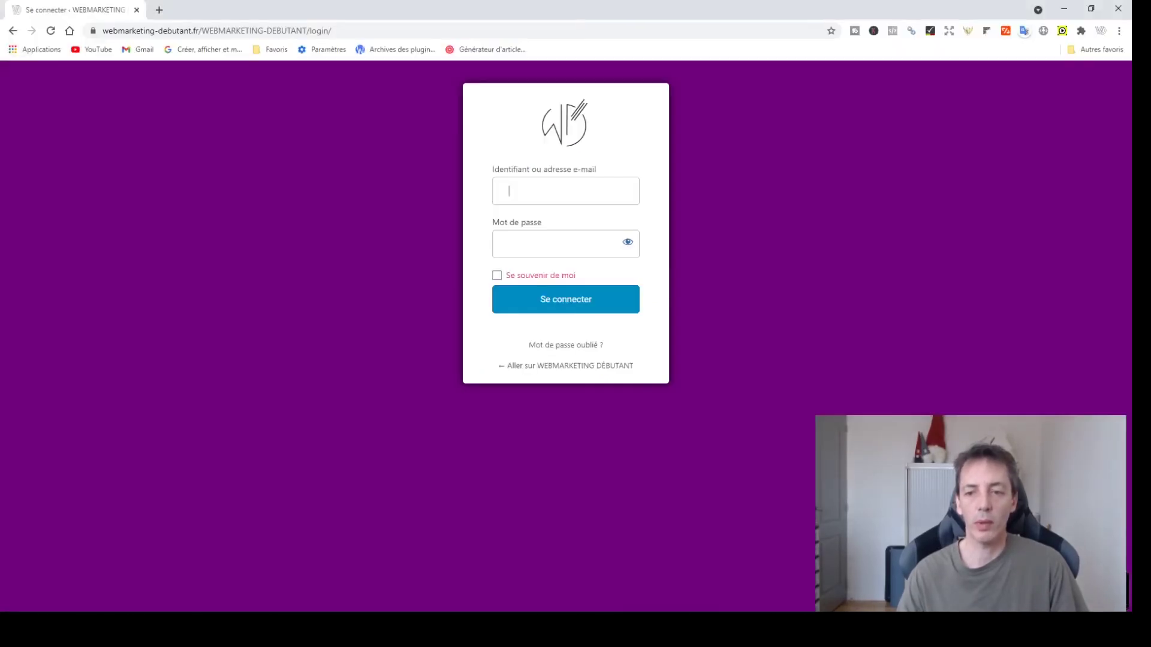
{"action": "left_click", "coordinate": [51, 30]}
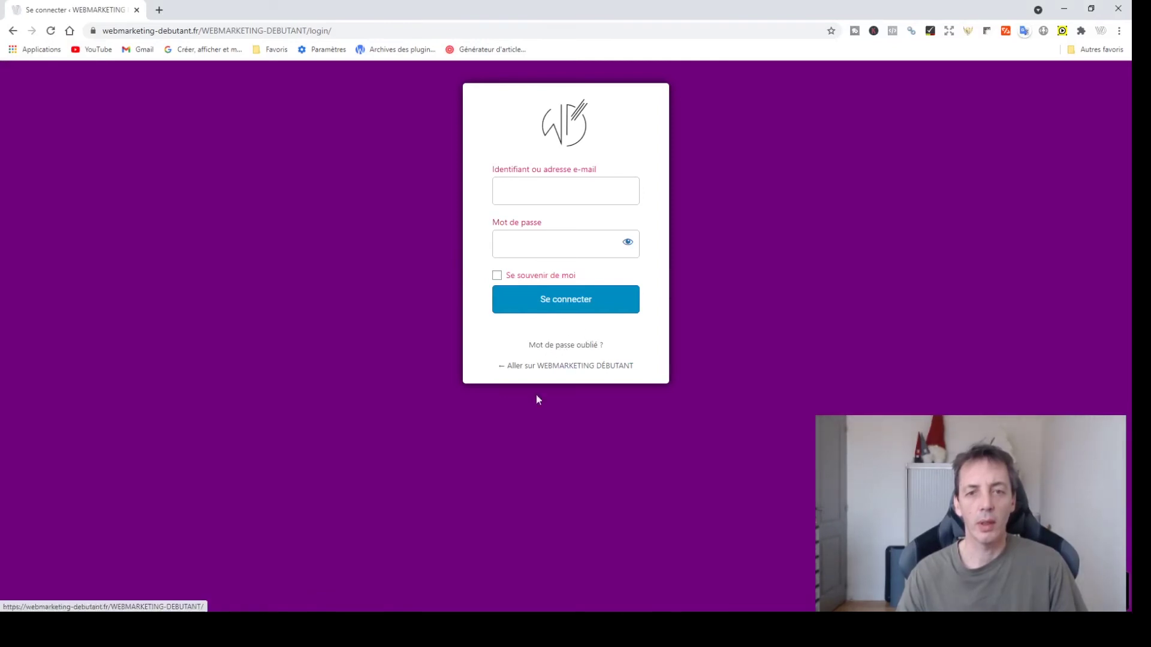
{"action": "left_click", "coordinate": [555, 348]}
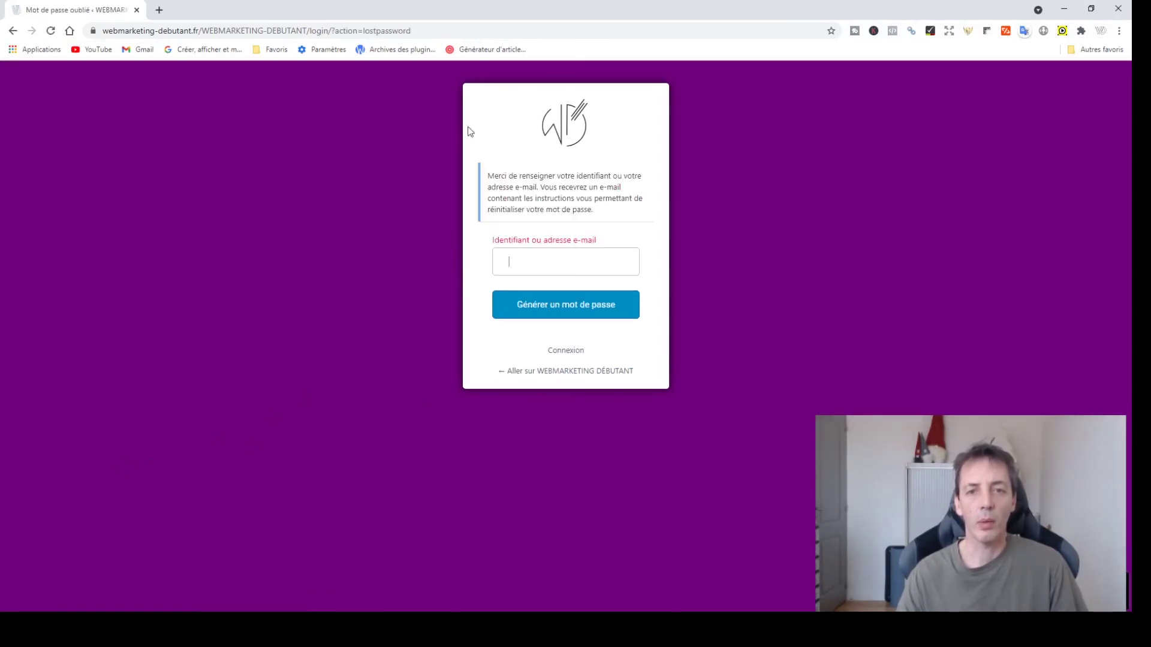
{"action": "left_click", "coordinate": [529, 272]}
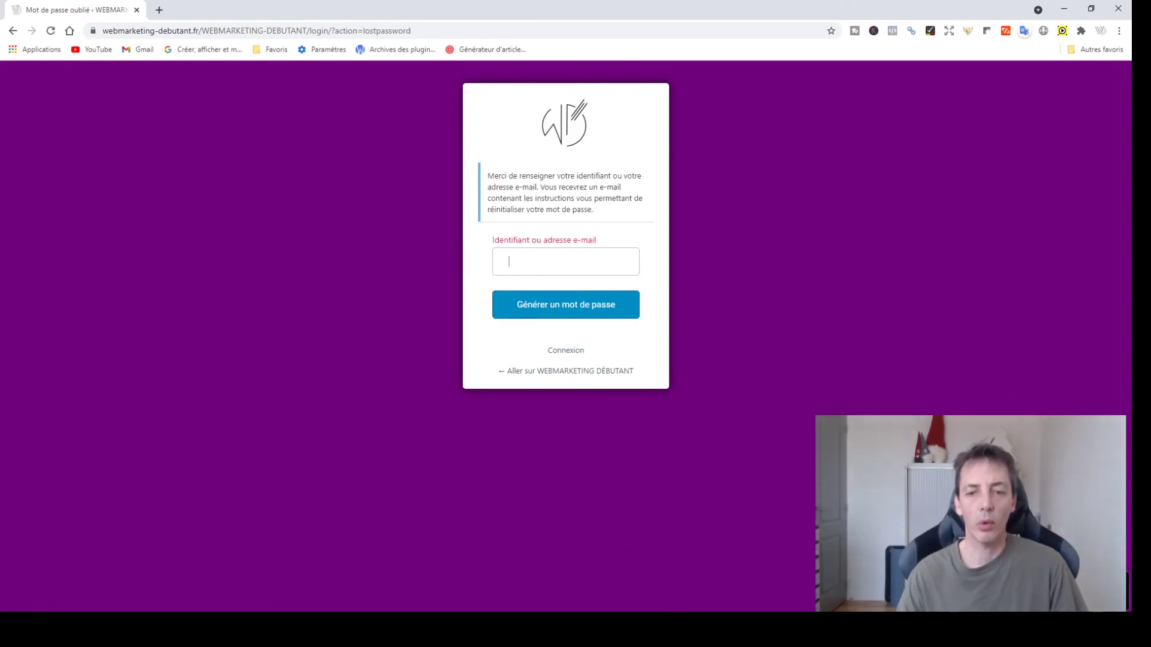
{"action": "mouse_move", "coordinate": [600, 629]}
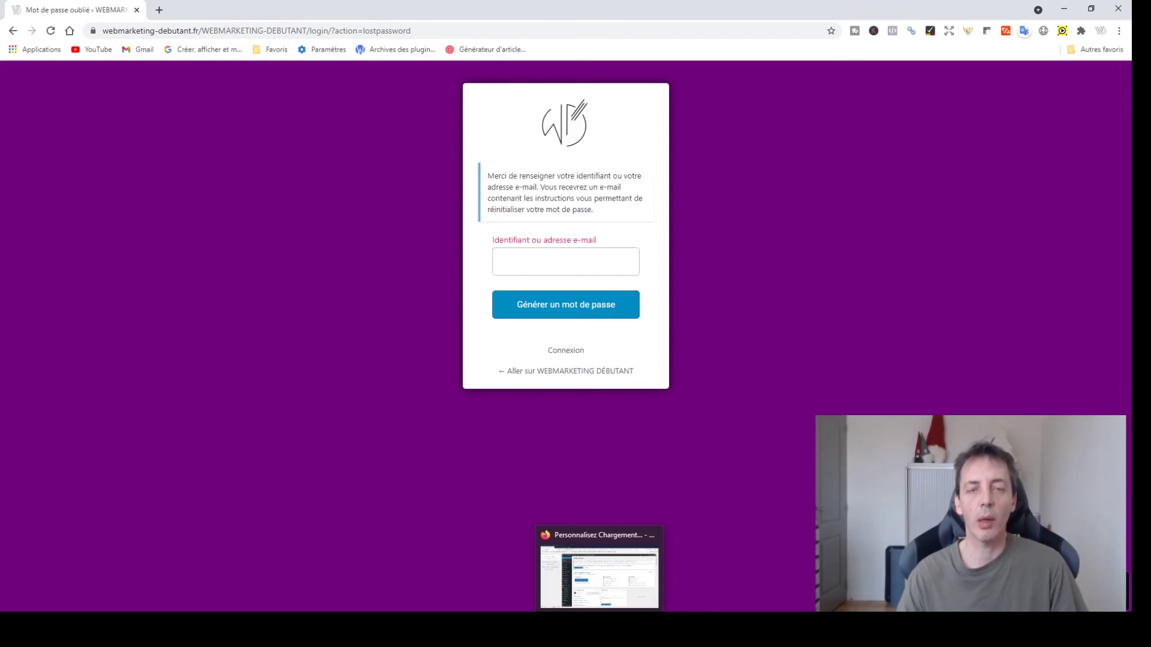
Return to the customizer in Firefox and examine LoginPress's reCAPTCHA section, returning to the list of LoginPress sections.
{"action": "left_click", "coordinate": [600, 630]}
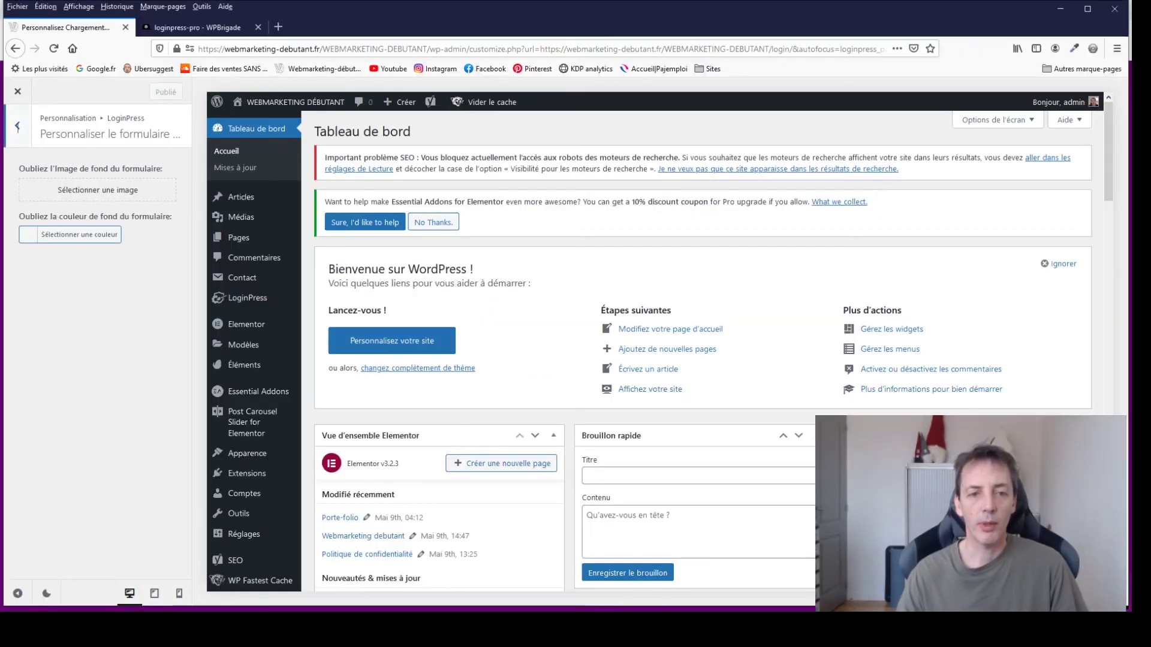
{"action": "left_click", "coordinate": [17, 131]}
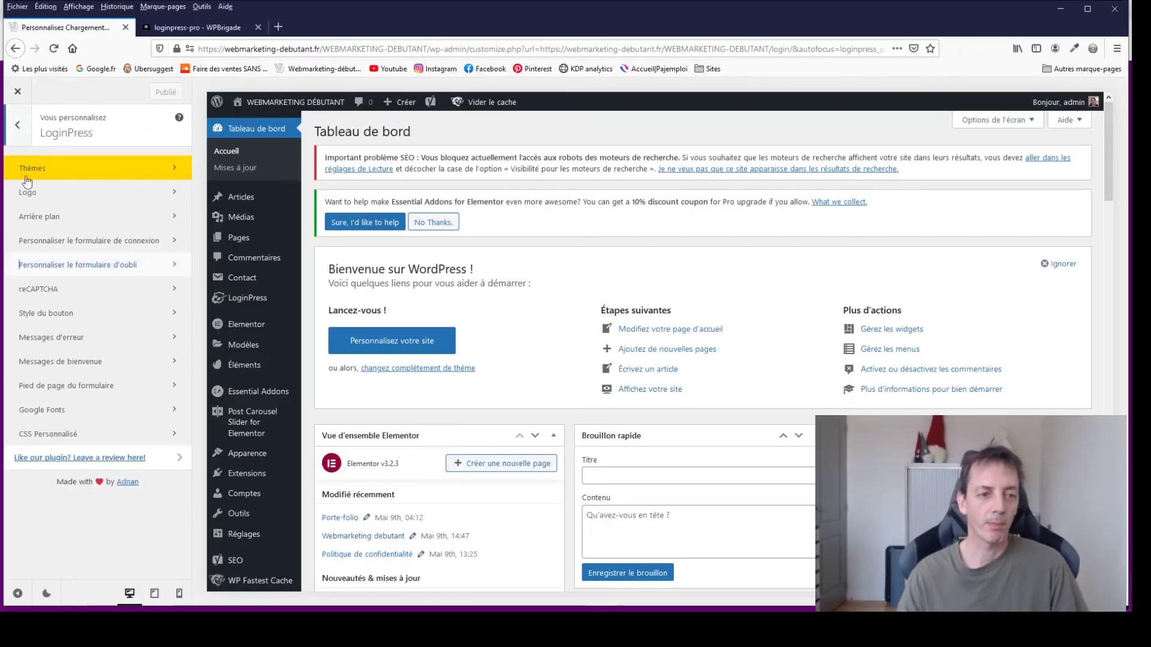
{"action": "left_click", "coordinate": [40, 289]}
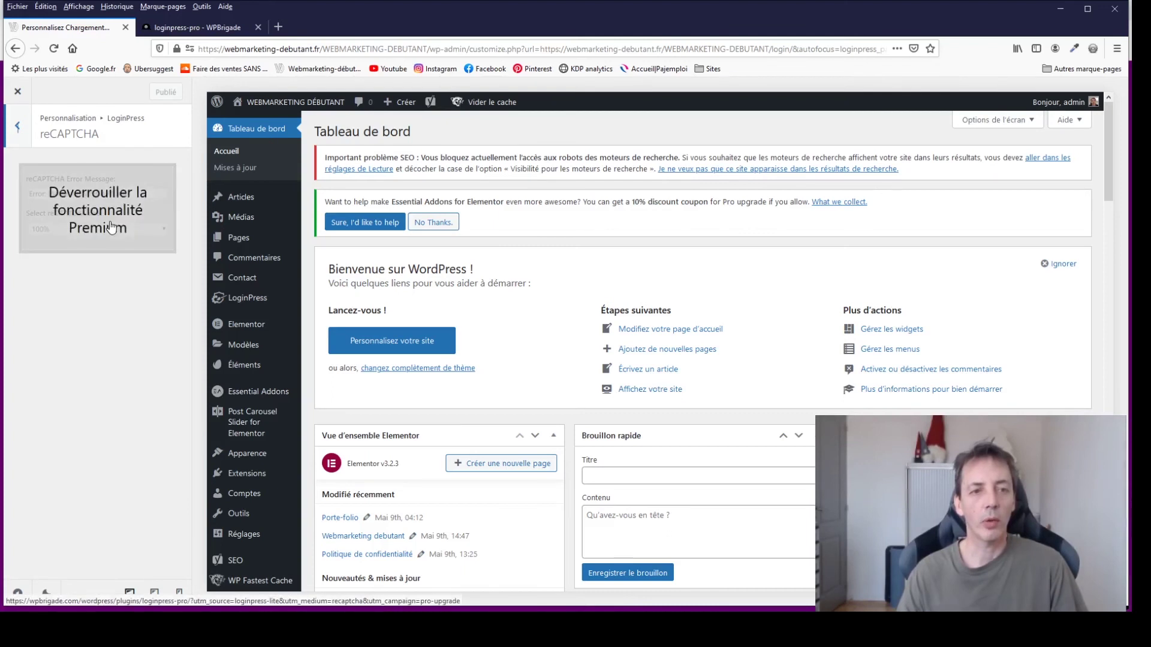
{"action": "left_click", "coordinate": [17, 125]}
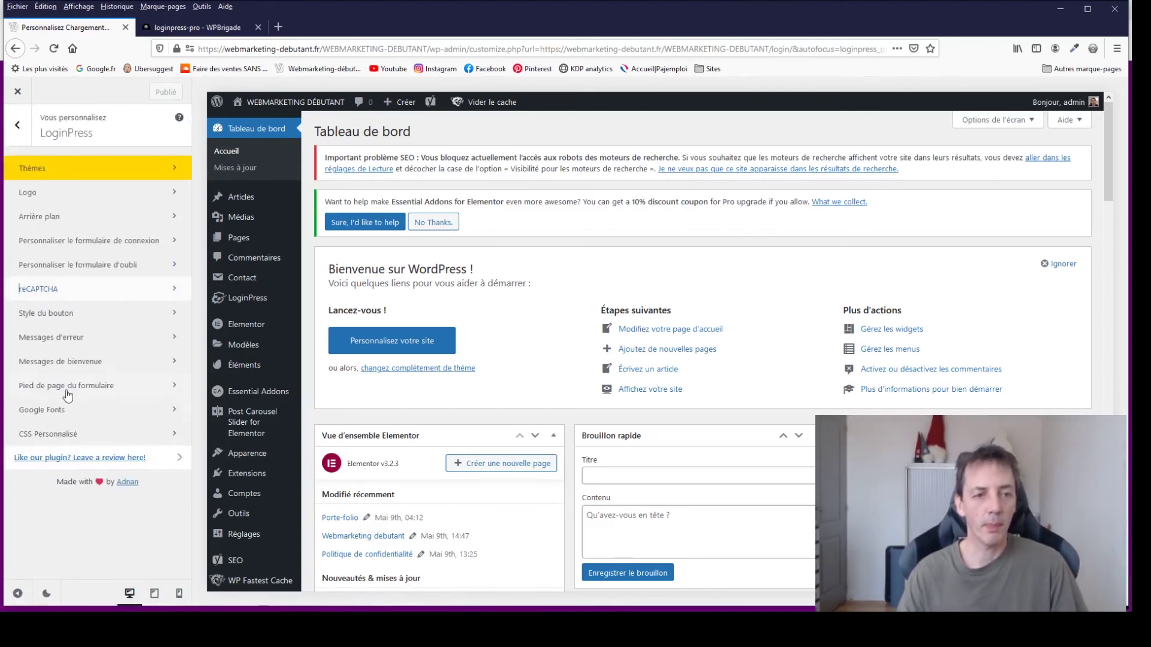
In LoginPress's button style settings, set the login button's color to #e11363.
{"action": "left_click", "coordinate": [56, 318]}
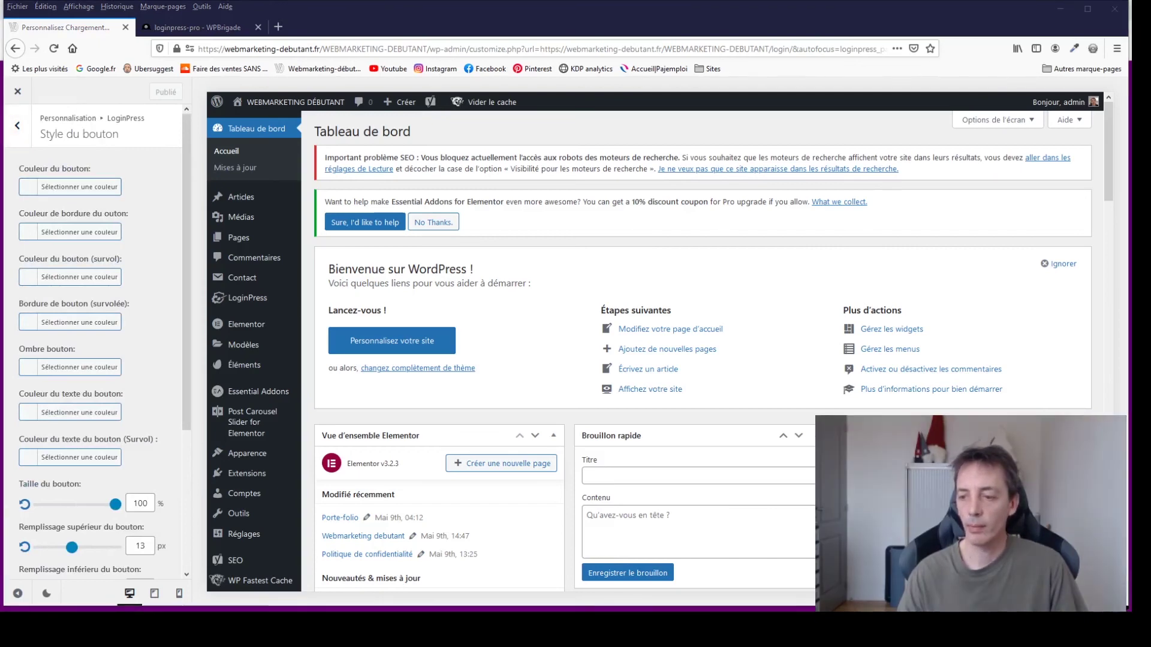
{"action": "left_click", "coordinate": [71, 186]}
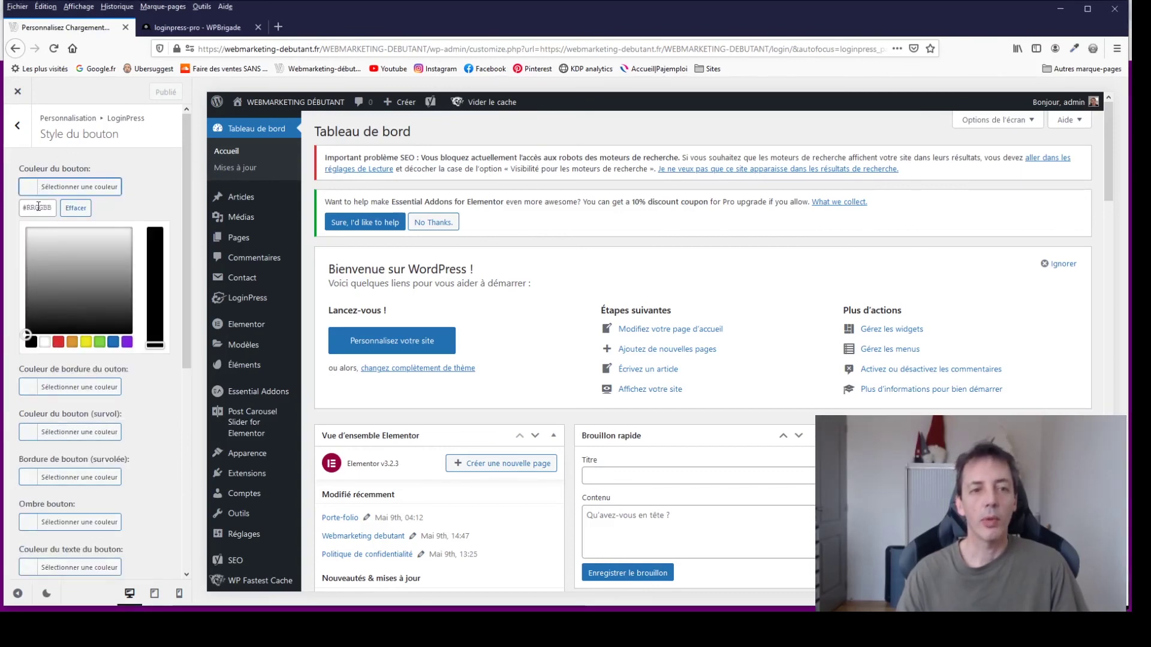
{"action": "left_click", "coordinate": [38, 206]}
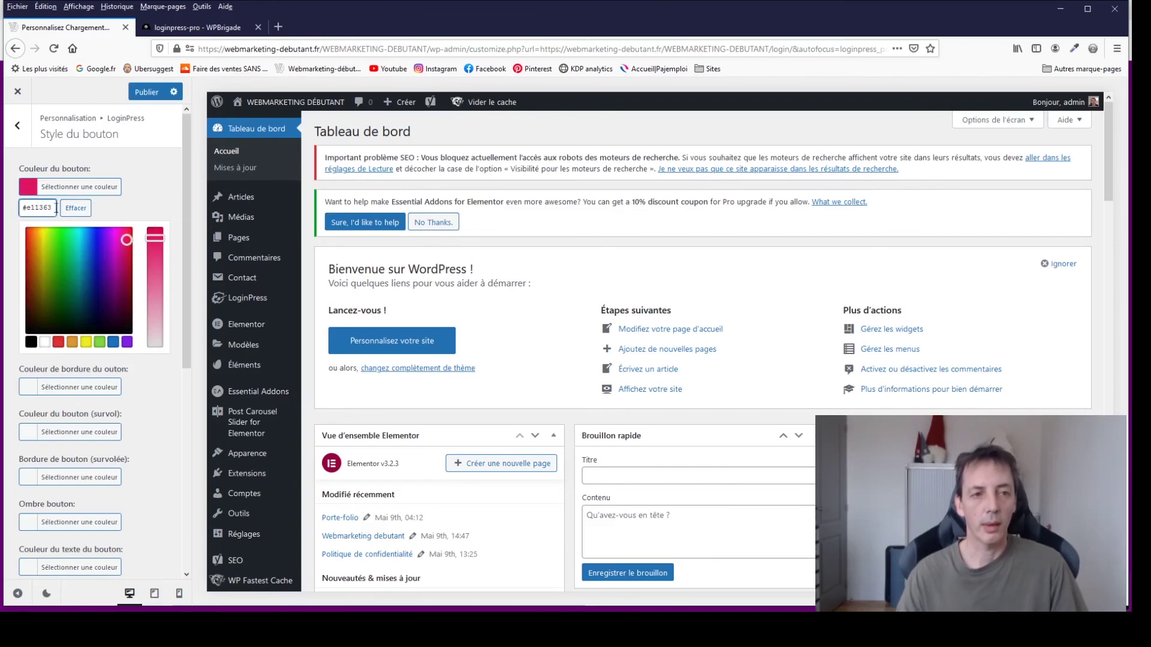
{"action": "left_click", "coordinate": [118, 209]}
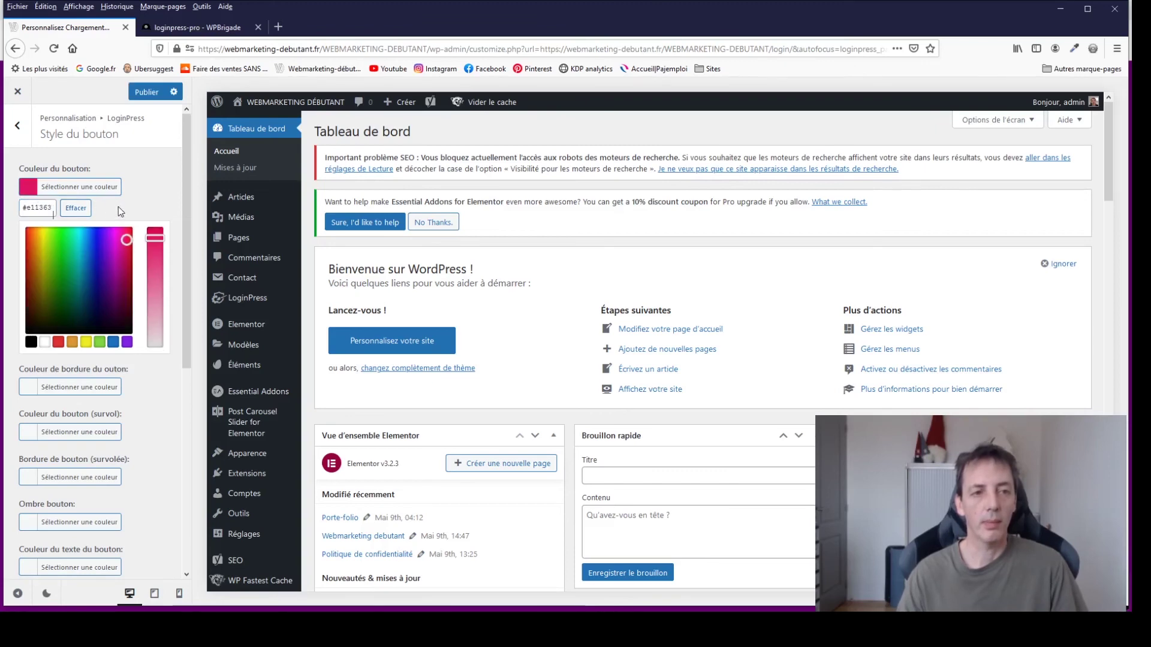
{"action": "left_click", "coordinate": [139, 174]}
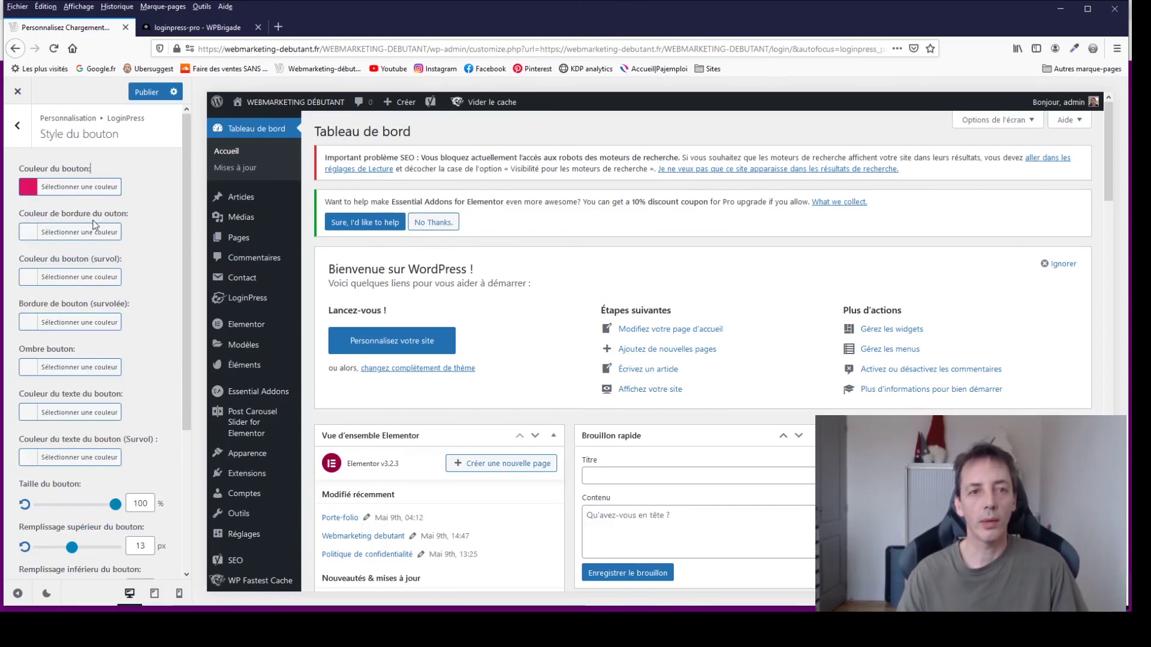
Set the login button's border color to #e11363.
{"action": "left_click", "coordinate": [36, 277]}
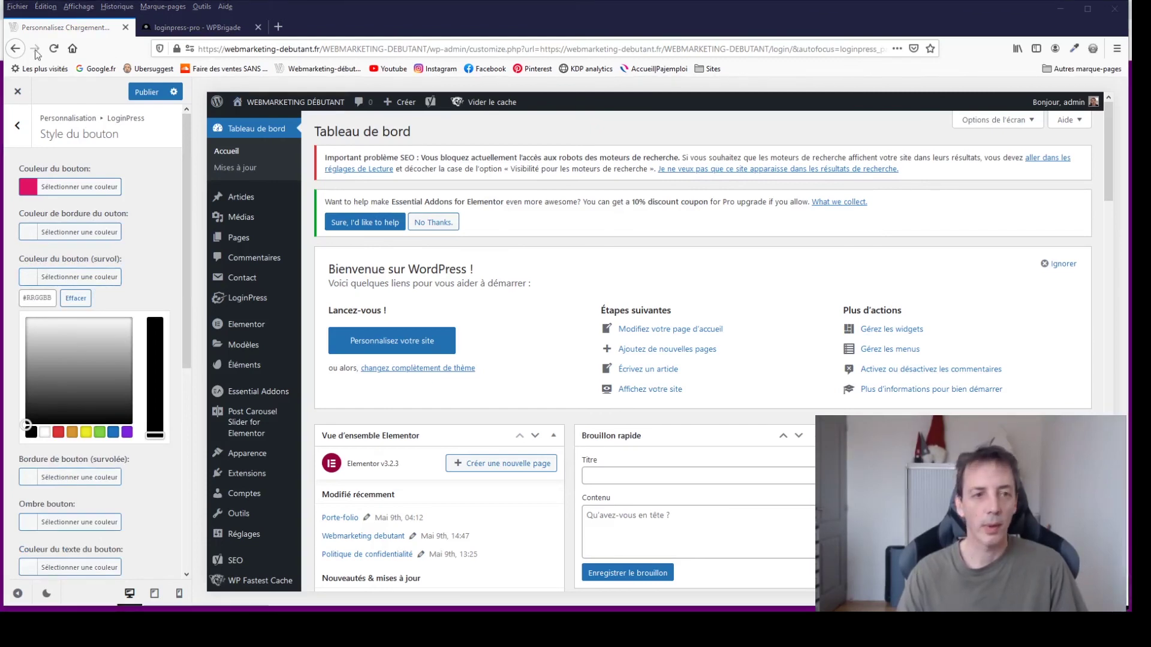
{"action": "left_click", "coordinate": [28, 233]}
{"action": "left_click", "coordinate": [37, 251]}
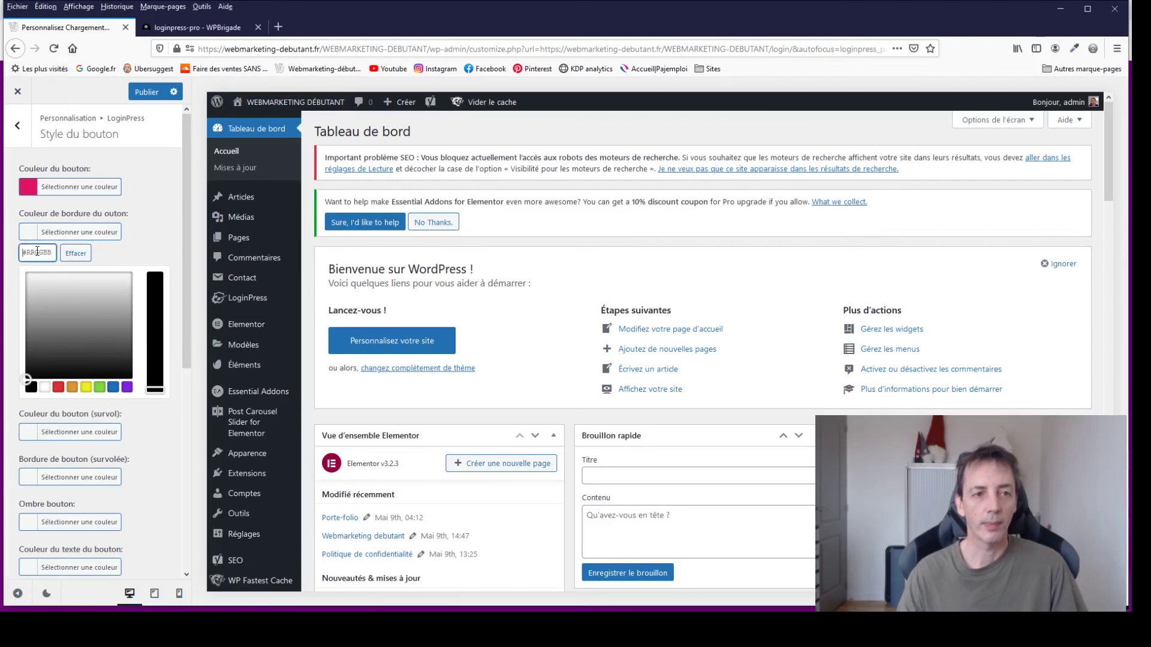
{"action": "type", "text": "#e11363"}
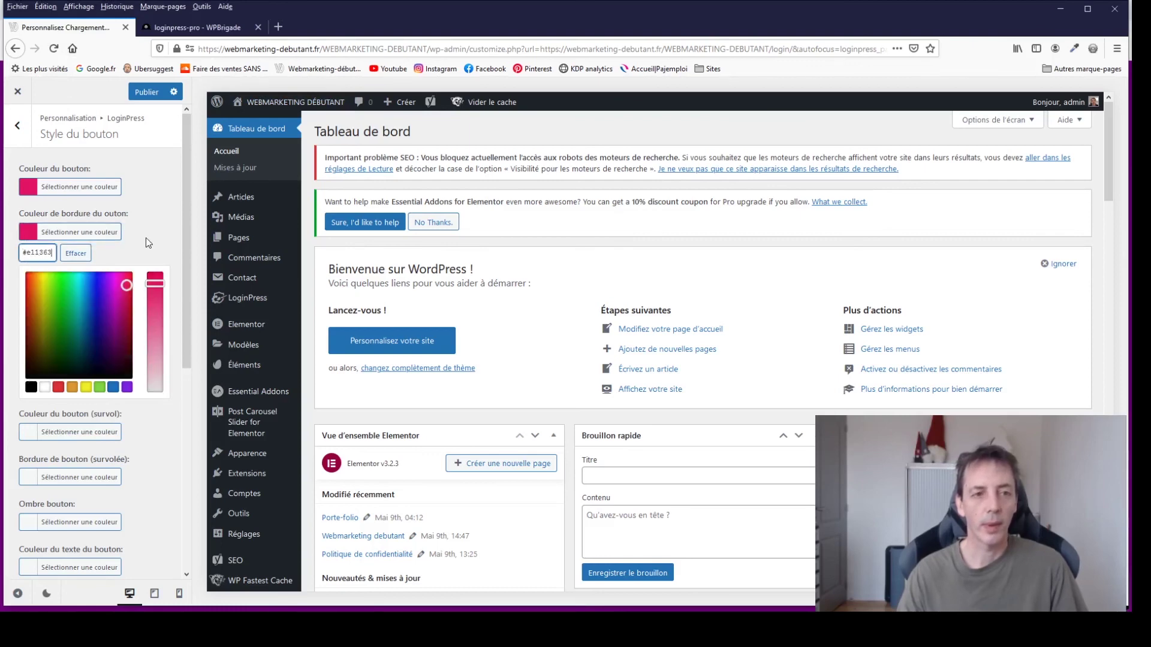
{"action": "left_click", "coordinate": [149, 243]}
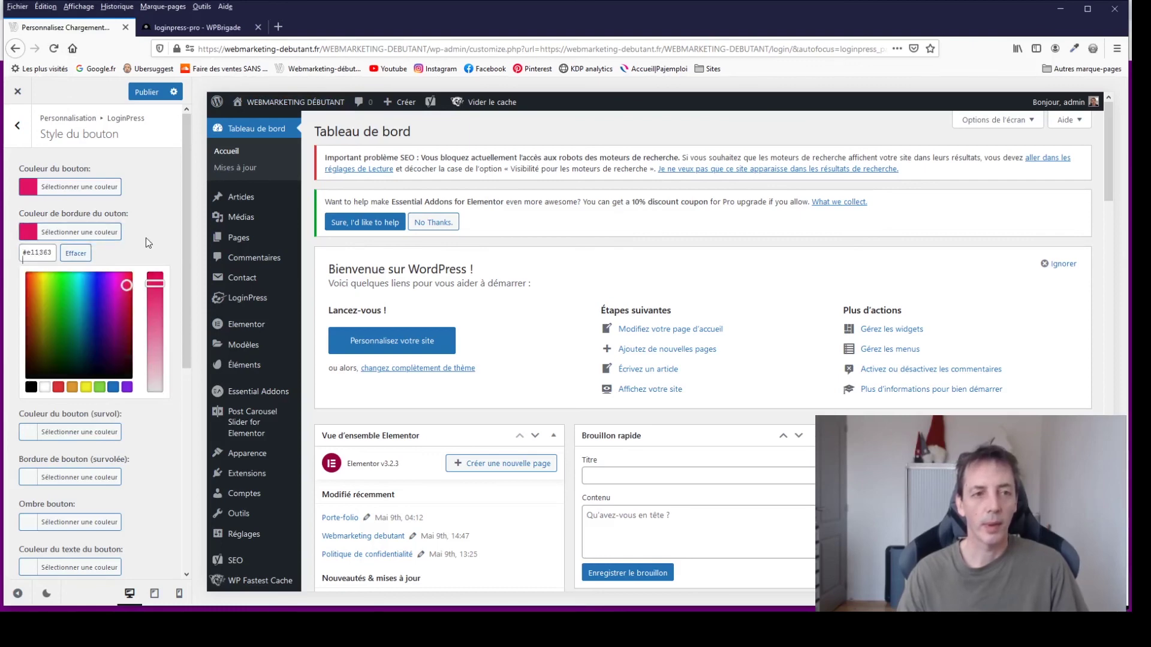
Publish the button colors and check them on the reloaded login page in Chrome.
{"action": "left_click", "coordinate": [148, 94]}
{"action": "mouse_move", "coordinate": [267, 215]}
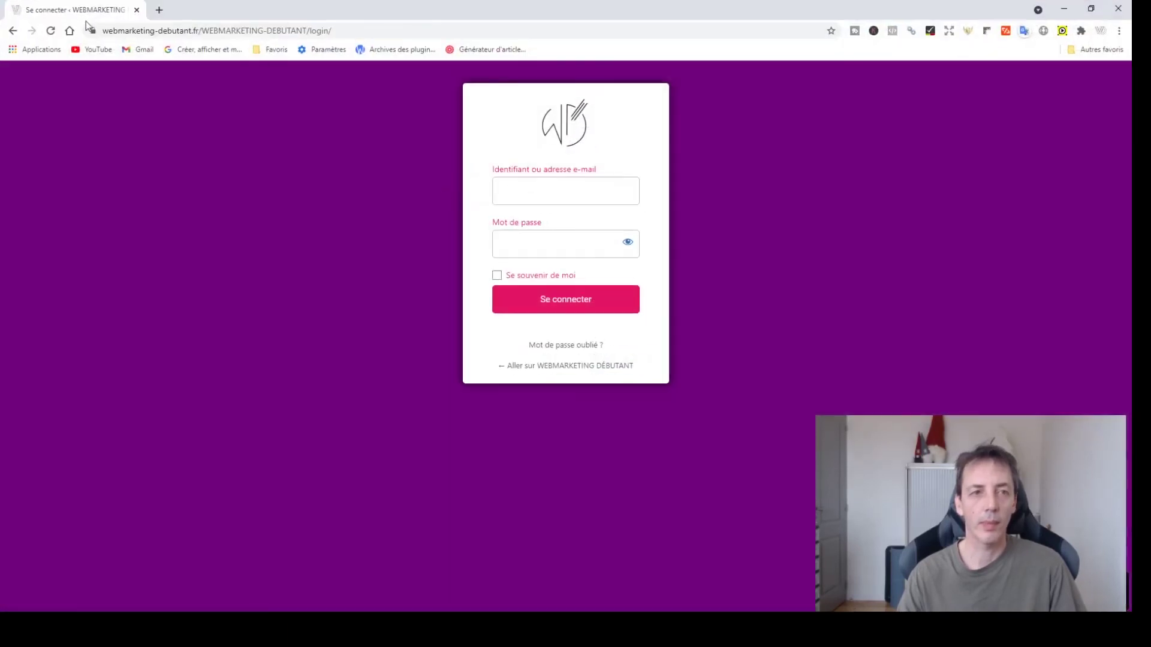
{"action": "left_click", "coordinate": [50, 30]}
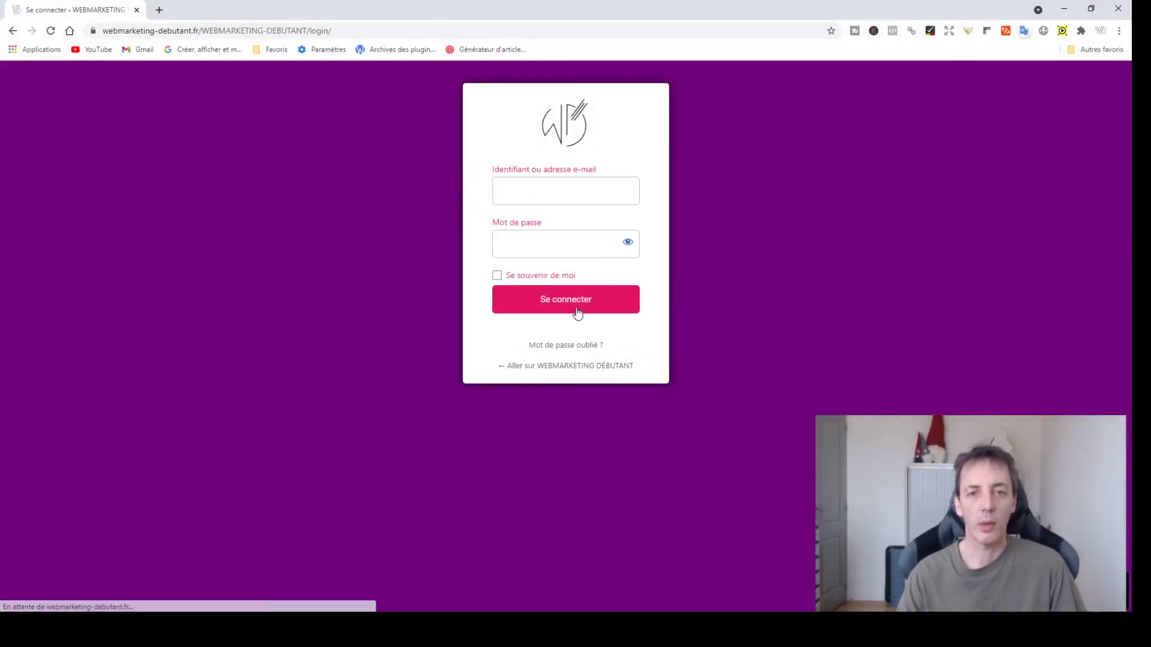